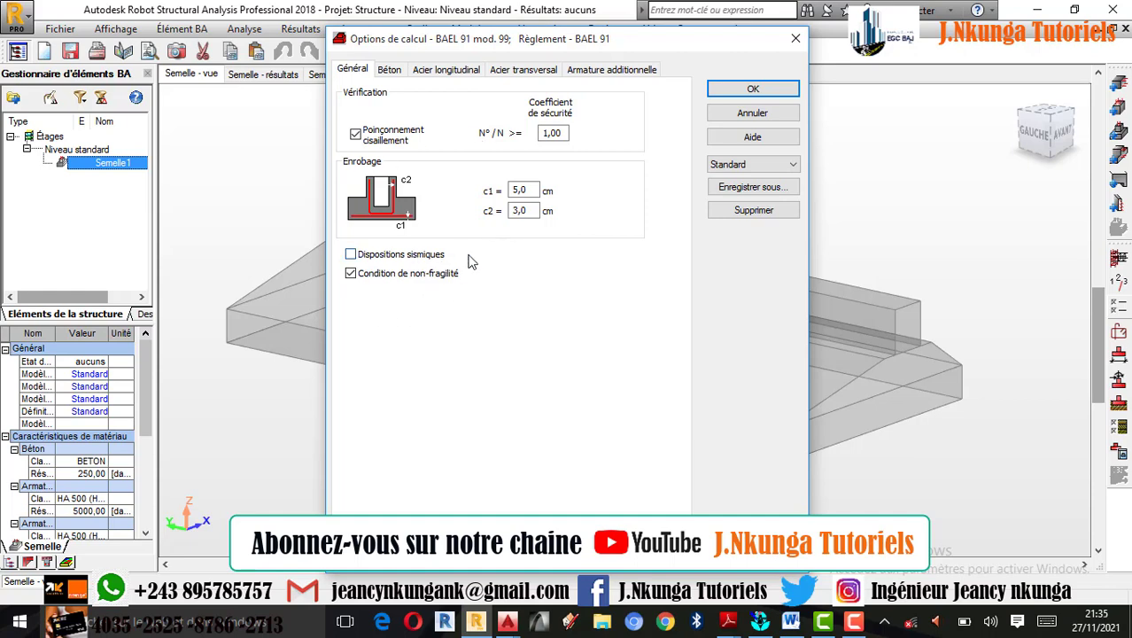
Step: Select BETON25 as the footing's concrete in the calculation options
{"action": "left_click", "coordinate": [392, 75]}
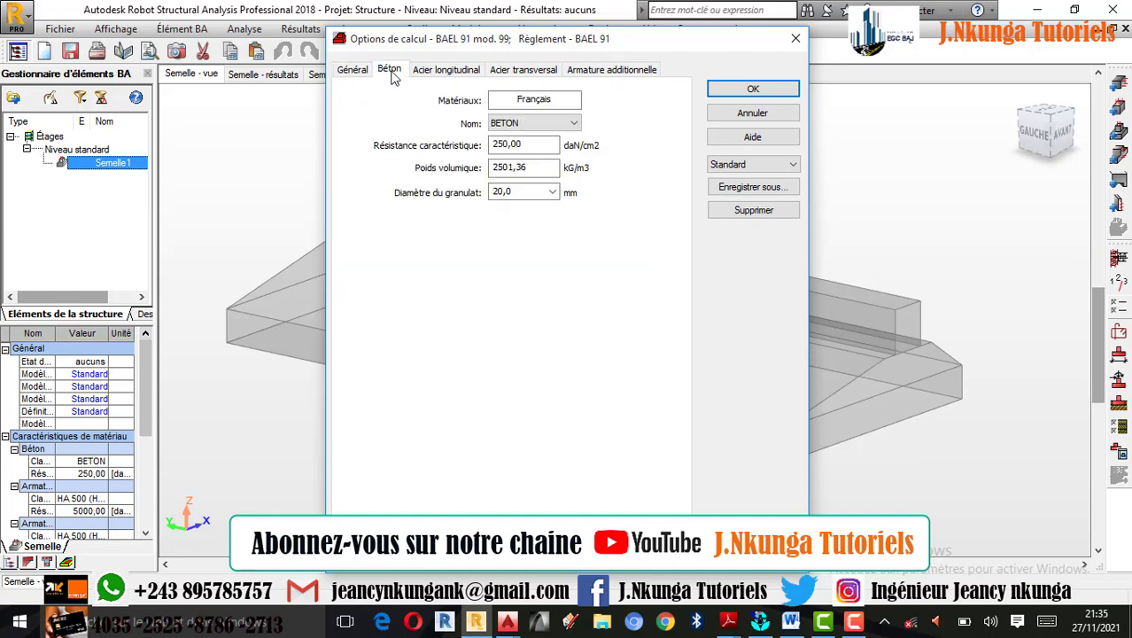
{"action": "left_click", "coordinate": [571, 123]}
{"action": "left_click", "coordinate": [527, 161]}
Step: Set the concrete's unit weight to 2500 kG/m3 and its aggregate diameter to 14 mm
{"action": "left_click", "coordinate": [522, 168]}
{"action": "double_click", "coordinate": [522, 168]}
{"action": "left_click", "coordinate": [665, 365]}
{"action": "left_click", "coordinate": [666, 346]}
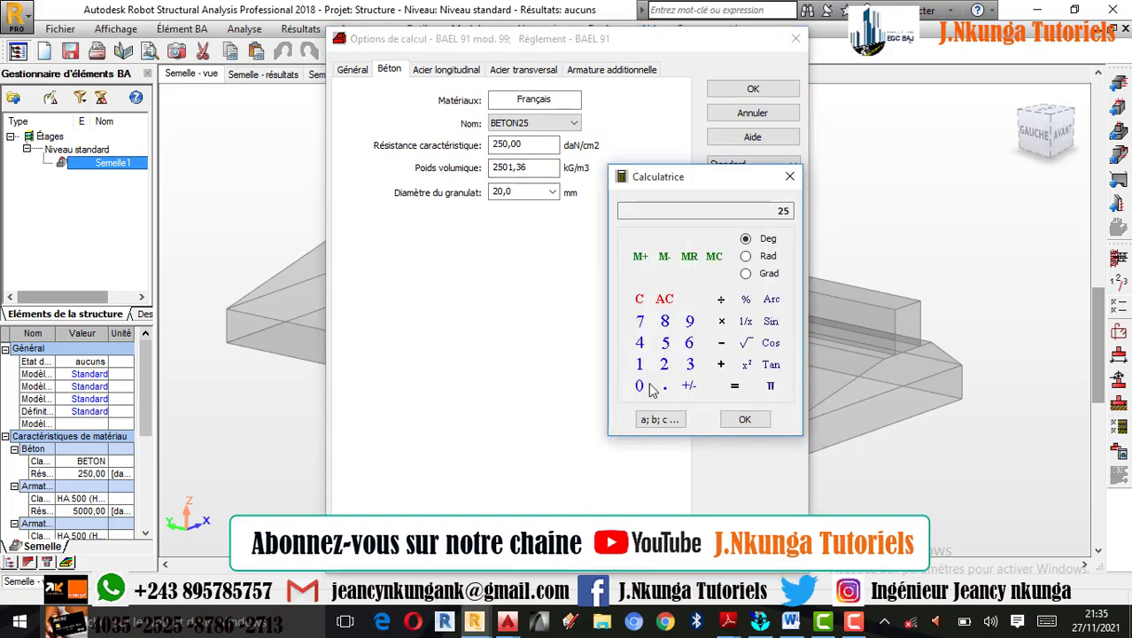
{"action": "left_click", "coordinate": [648, 388]}
{"action": "left_click", "coordinate": [648, 388]}
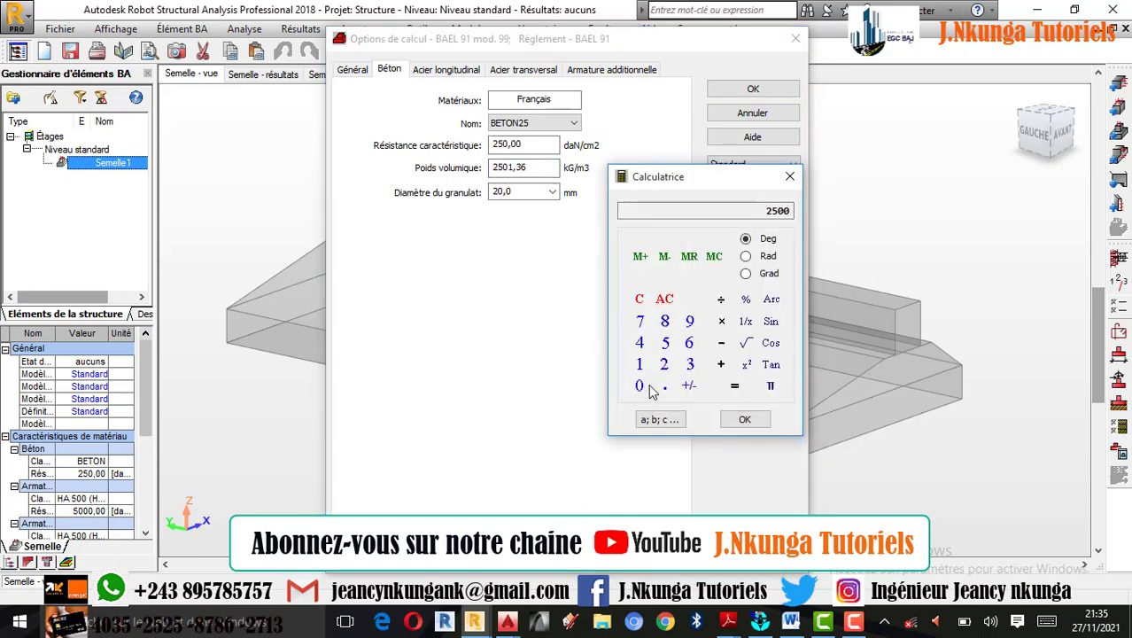
{"action": "left_click", "coordinate": [747, 422]}
{"action": "left_click", "coordinate": [790, 176]}
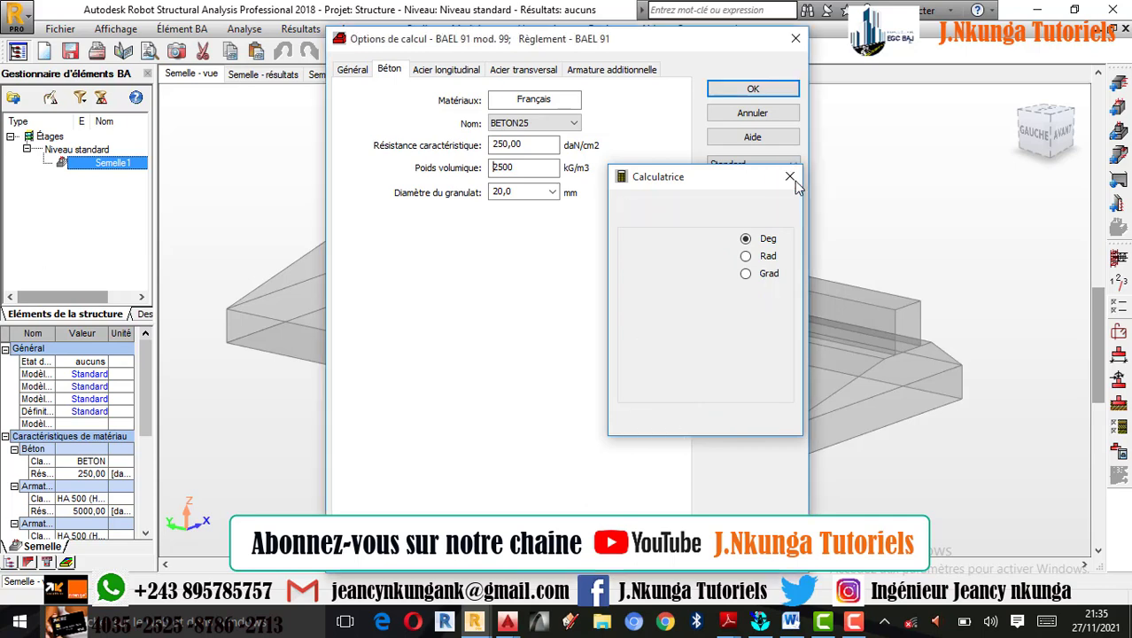
{"action": "left_click", "coordinate": [553, 192]}
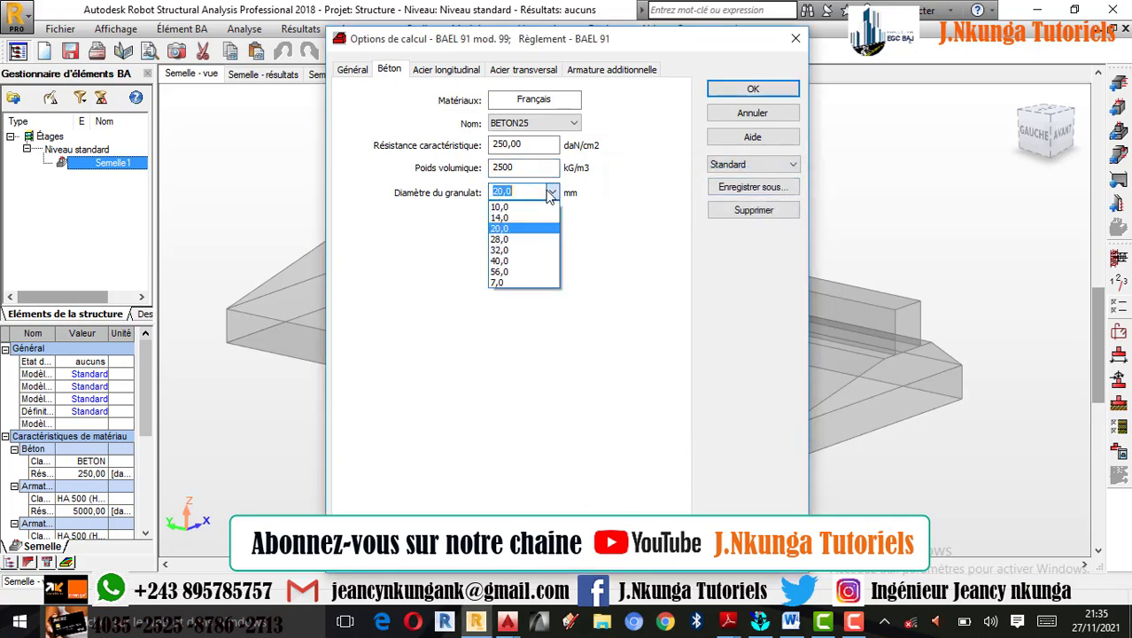
{"action": "left_click", "coordinate": [521, 220]}
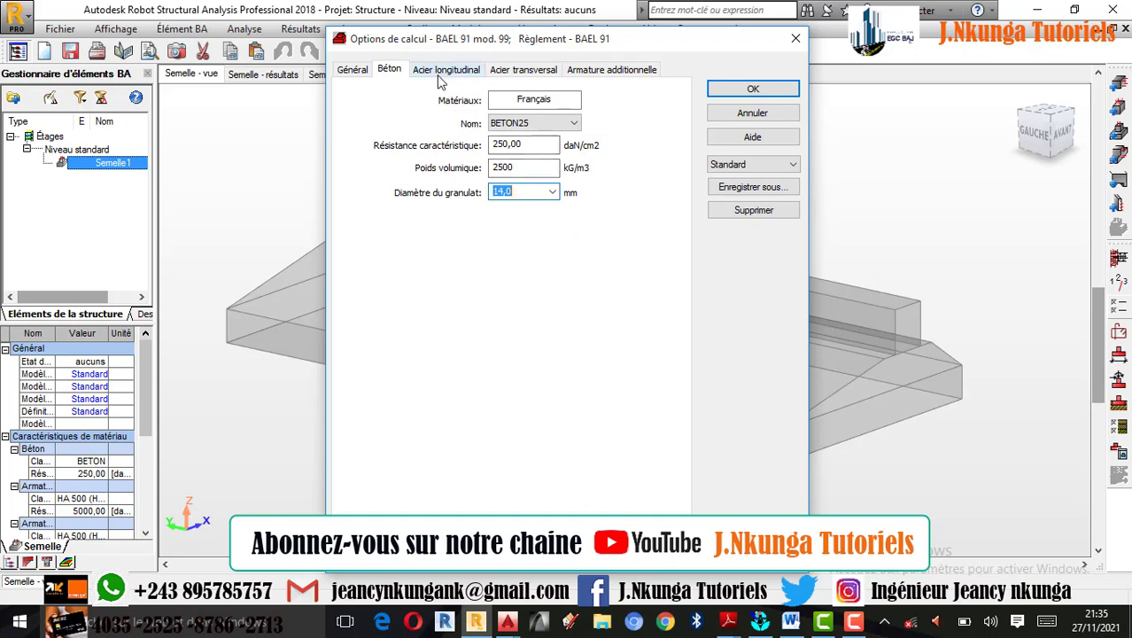
Step: Set the longitudinal steel to class HA 400 and allow only the 12, 14 and 16 mm bars
{"action": "left_click", "coordinate": [441, 76]}
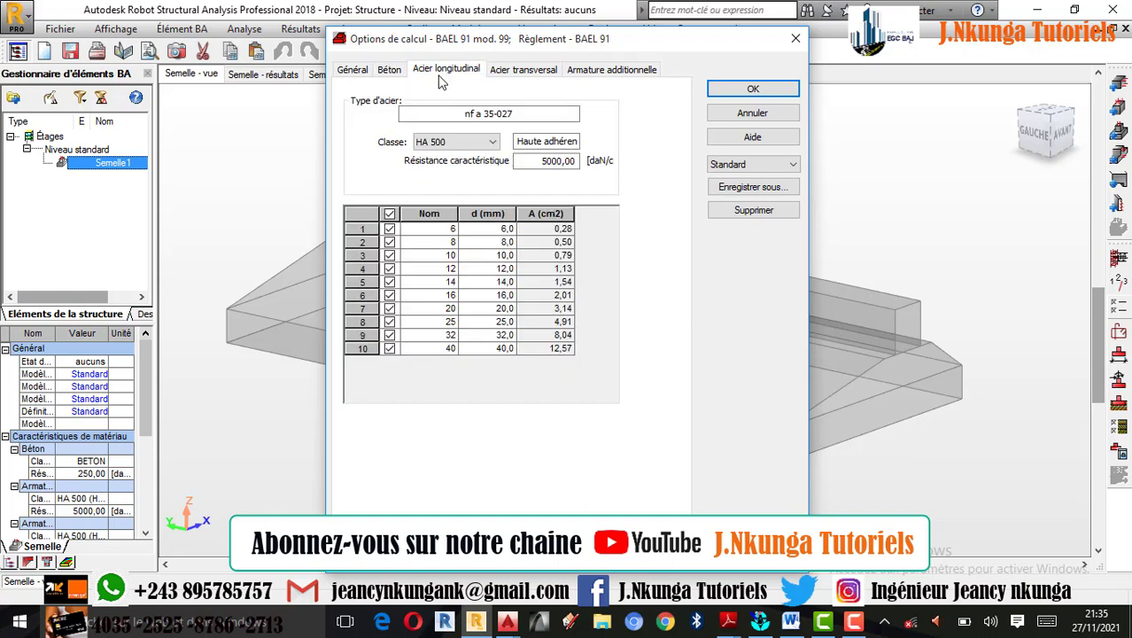
{"action": "left_click", "coordinate": [454, 142]}
{"action": "left_click", "coordinate": [446, 164]}
{"action": "left_click", "coordinate": [389, 214]}
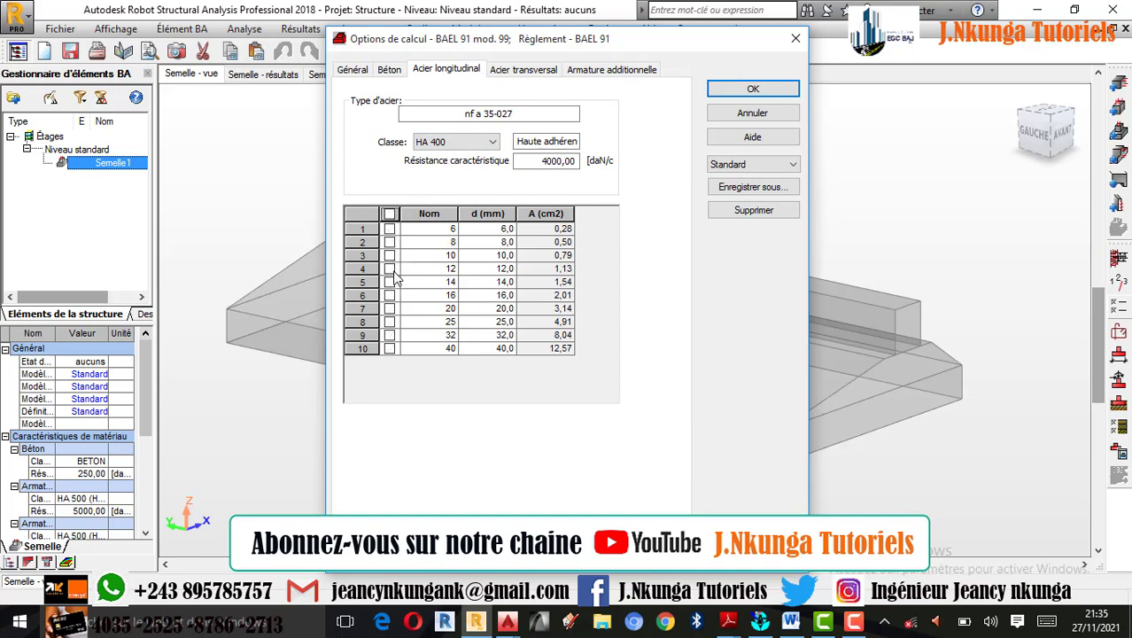
{"action": "left_click", "coordinate": [390, 269]}
{"action": "left_click", "coordinate": [389, 281]}
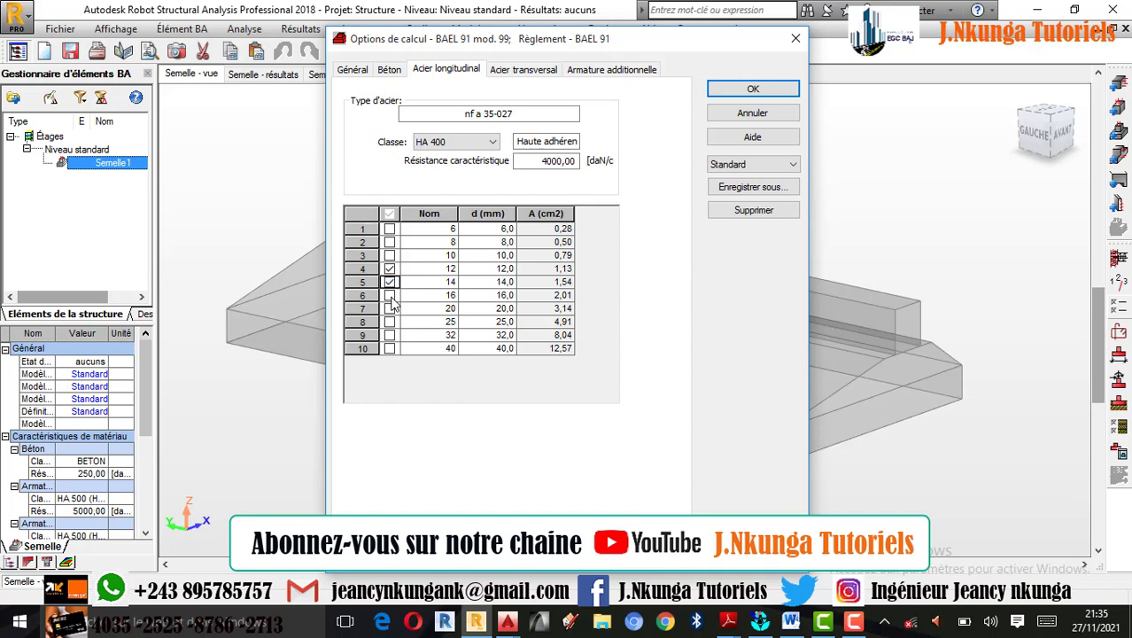
{"action": "left_click", "coordinate": [389, 295]}
Step: Set the transverse steel to class HA 400 and allow only the 12, 14 and 16 mm bars
{"action": "left_click", "coordinate": [529, 72]}
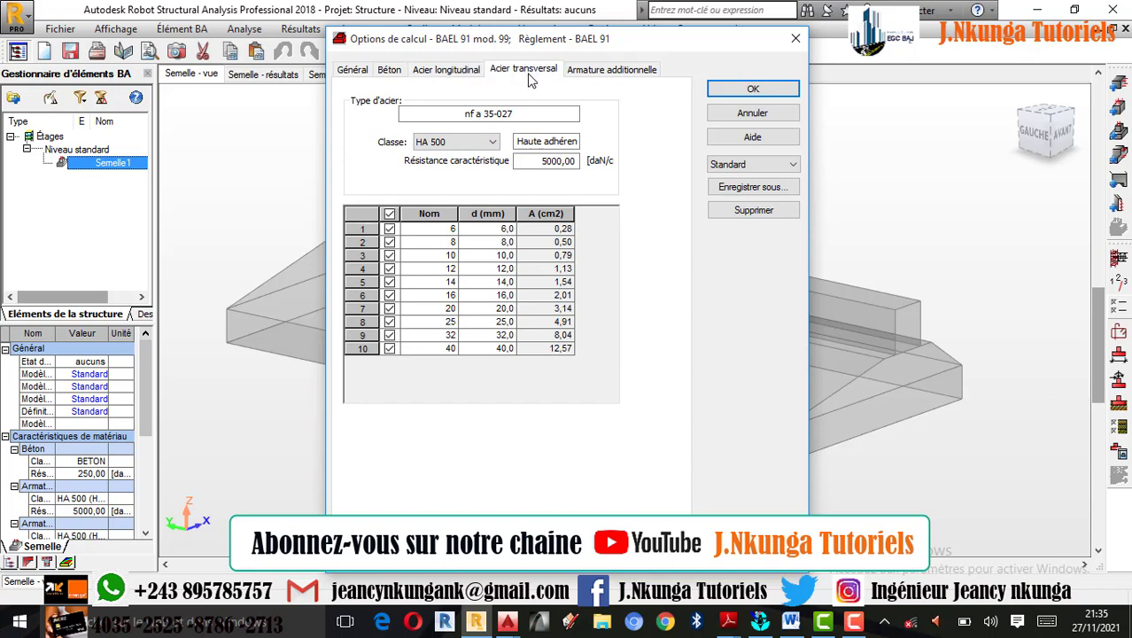
{"action": "left_click", "coordinate": [457, 142]}
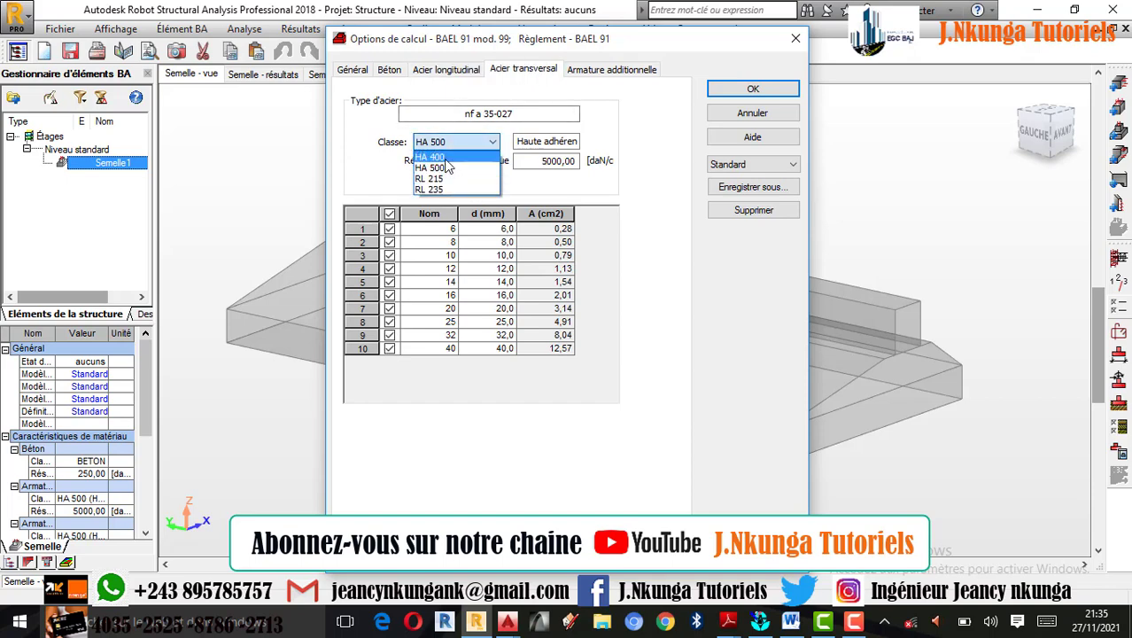
{"action": "left_click", "coordinate": [430, 156]}
{"action": "left_click", "coordinate": [389, 214]}
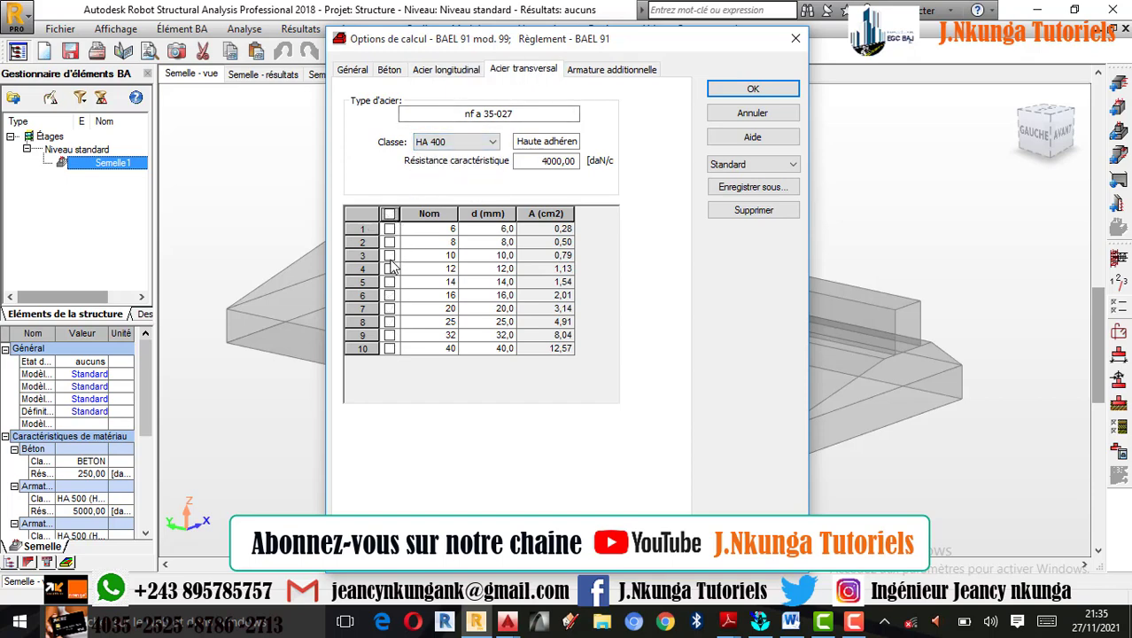
{"action": "left_click", "coordinate": [390, 269]}
{"action": "left_click", "coordinate": [390, 282]}
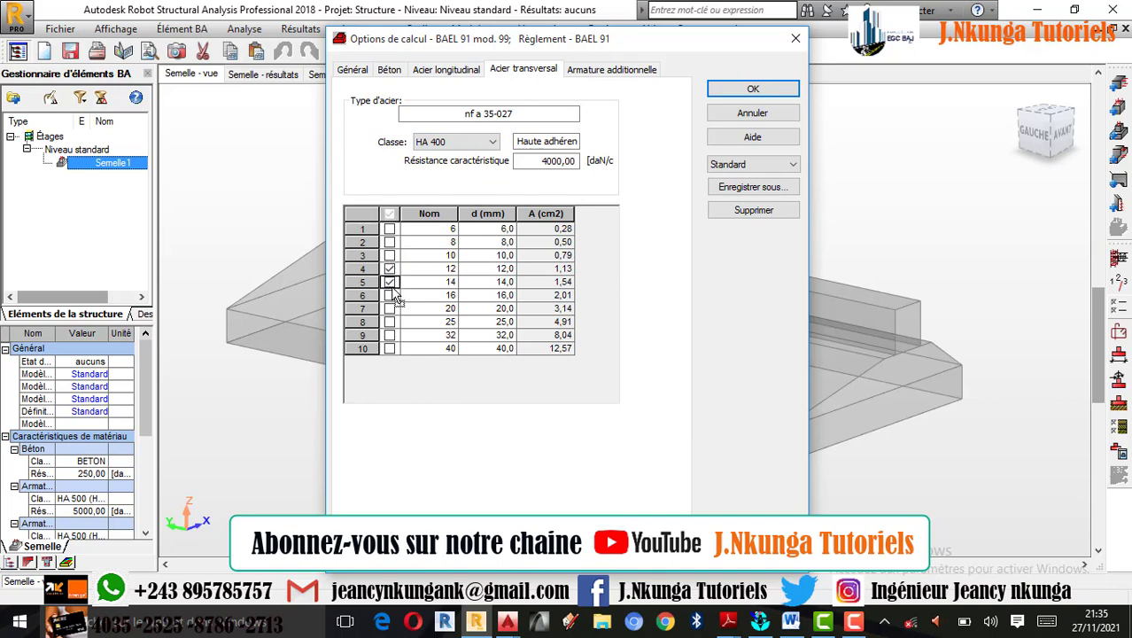
{"action": "left_click", "coordinate": [390, 295]}
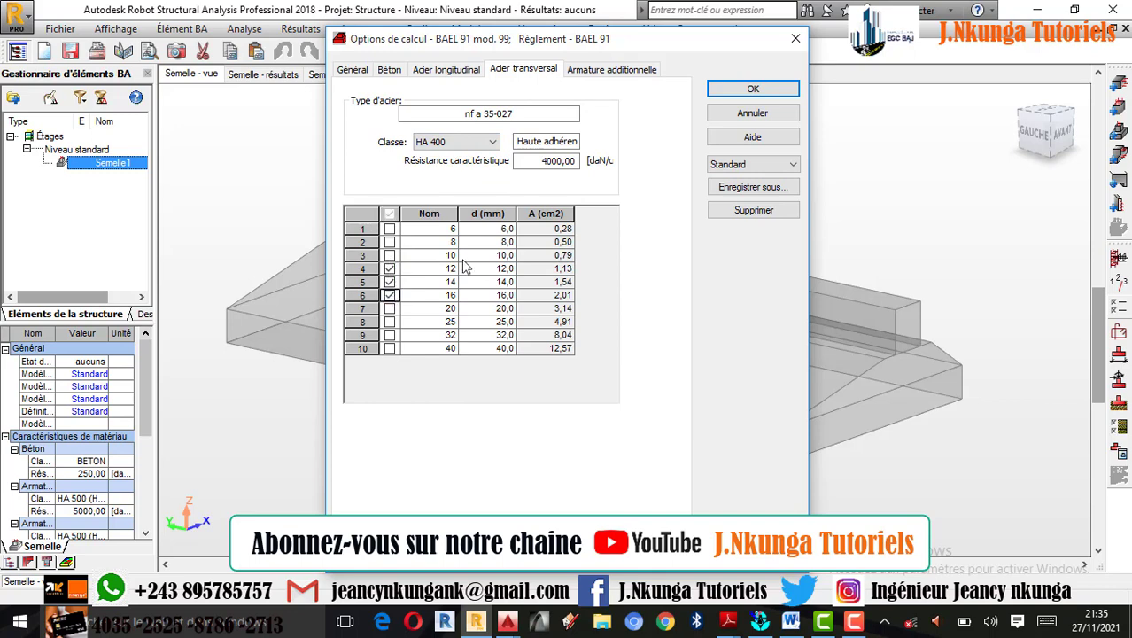
Step: Set the additional reinforcement to class HA 400 and allow only the 12, 14 and 16 mm bars
{"action": "left_click", "coordinate": [610, 71]}
{"action": "left_click", "coordinate": [460, 142]}
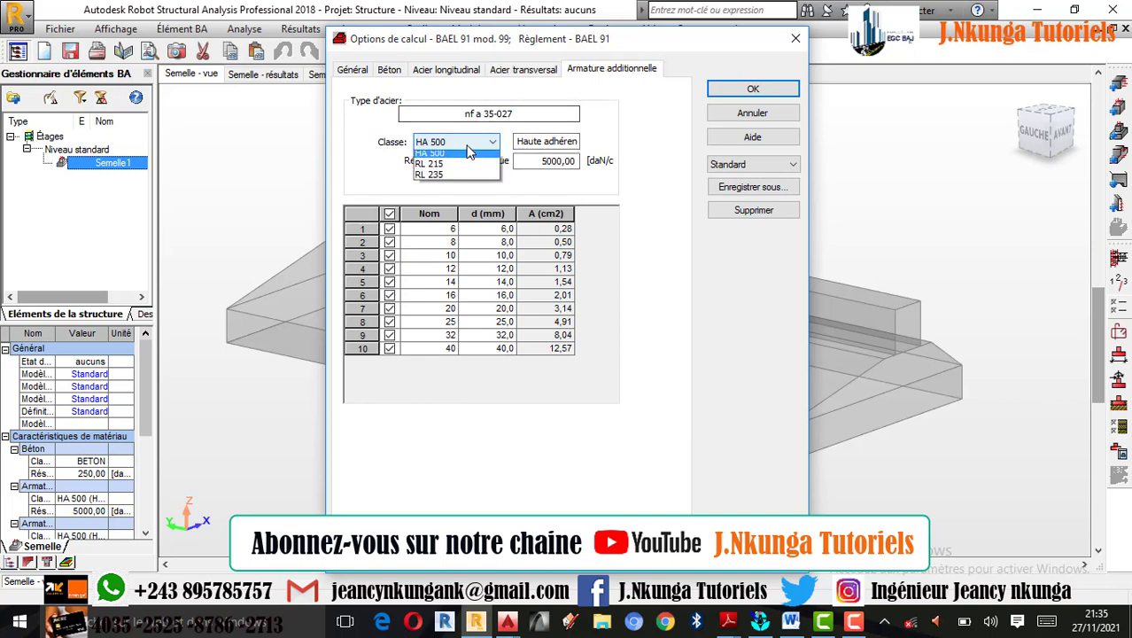
{"action": "left_click", "coordinate": [446, 165]}
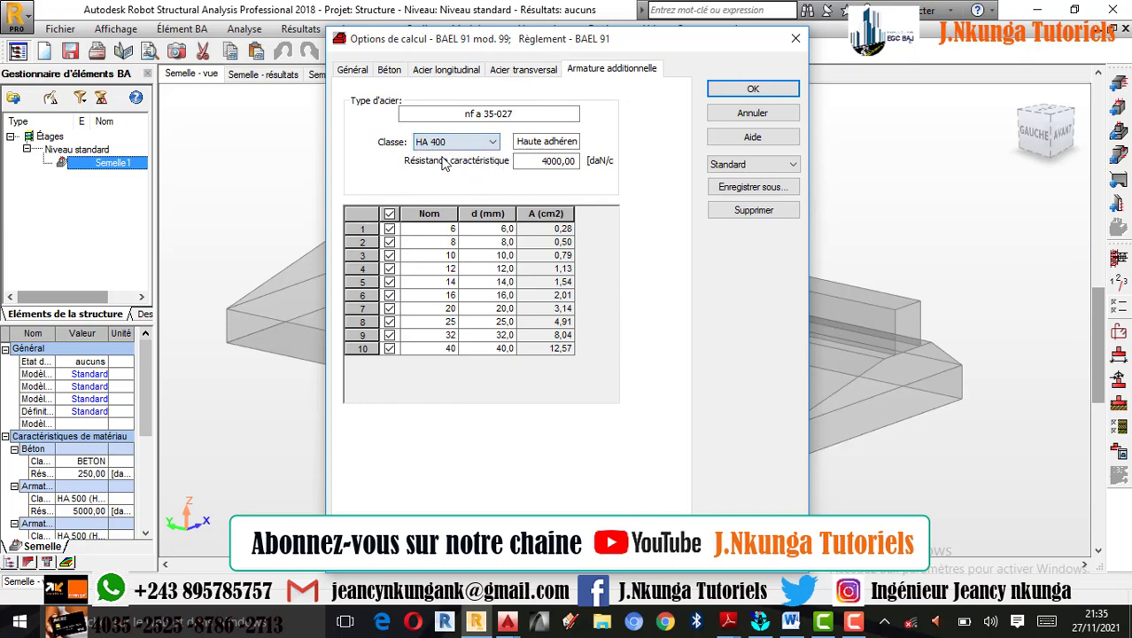
{"action": "left_click", "coordinate": [390, 213]}
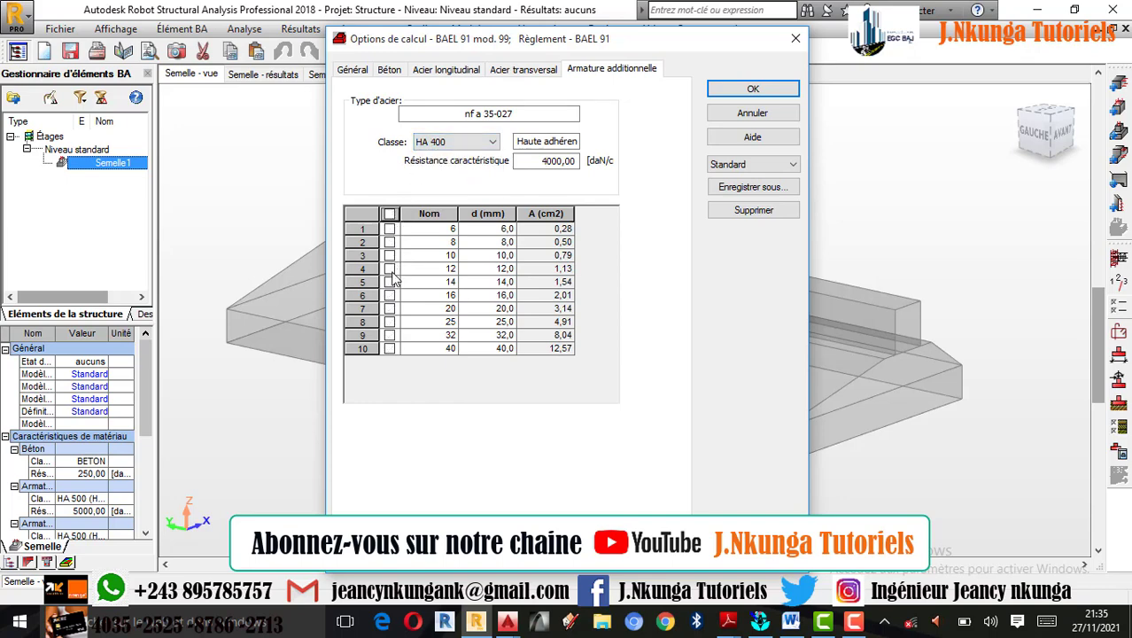
{"action": "left_click", "coordinate": [389, 268]}
{"action": "left_click", "coordinate": [390, 282]}
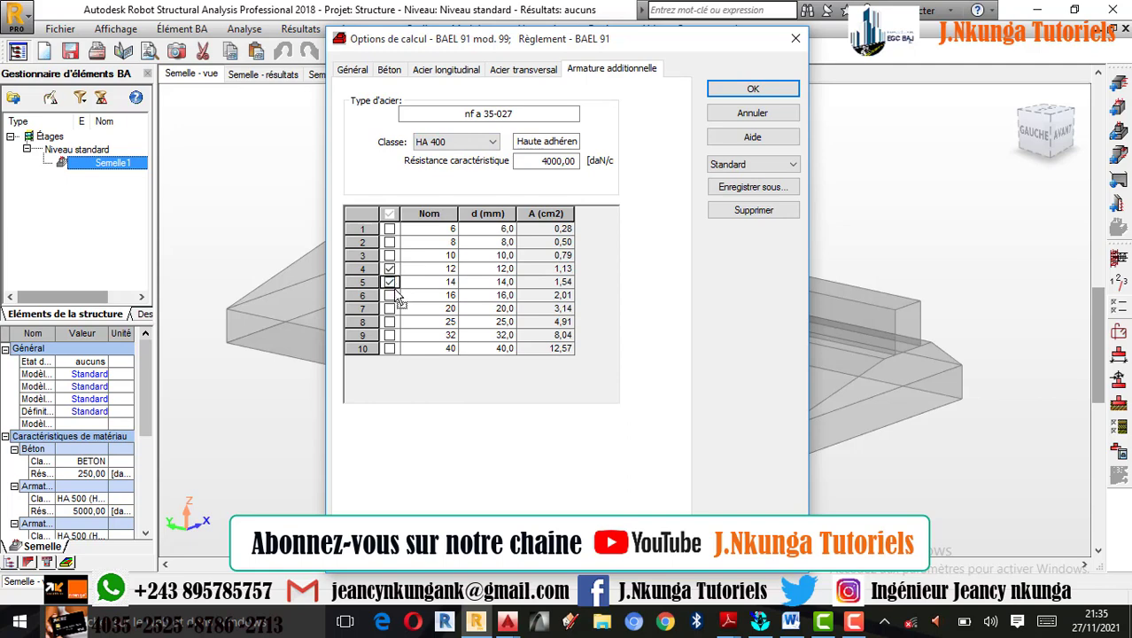
{"action": "left_click", "coordinate": [390, 295]}
Step: Save the calculation options under the name "Option de calcul de la semelle filante" and apply them to the footing
{"action": "left_click", "coordinate": [744, 189]}
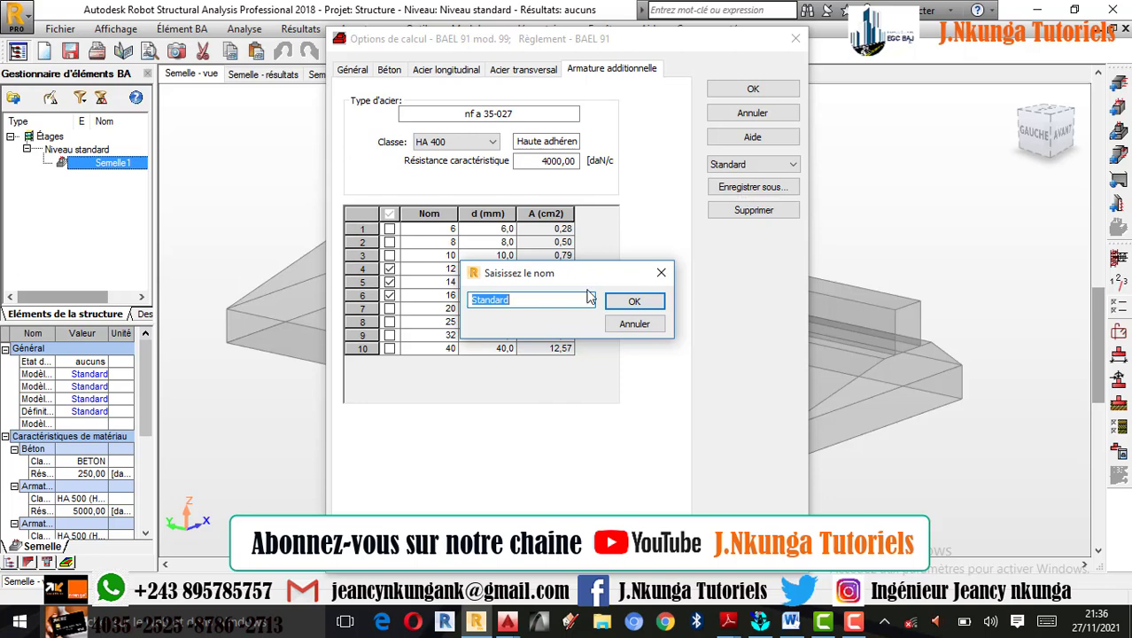
{"action": "type", "text": "q"}
{"action": "key", "text": "BackSpace"}
{"action": "type", "text": "Op"}
{"action": "type", "text": "tion de calcul de la se"}
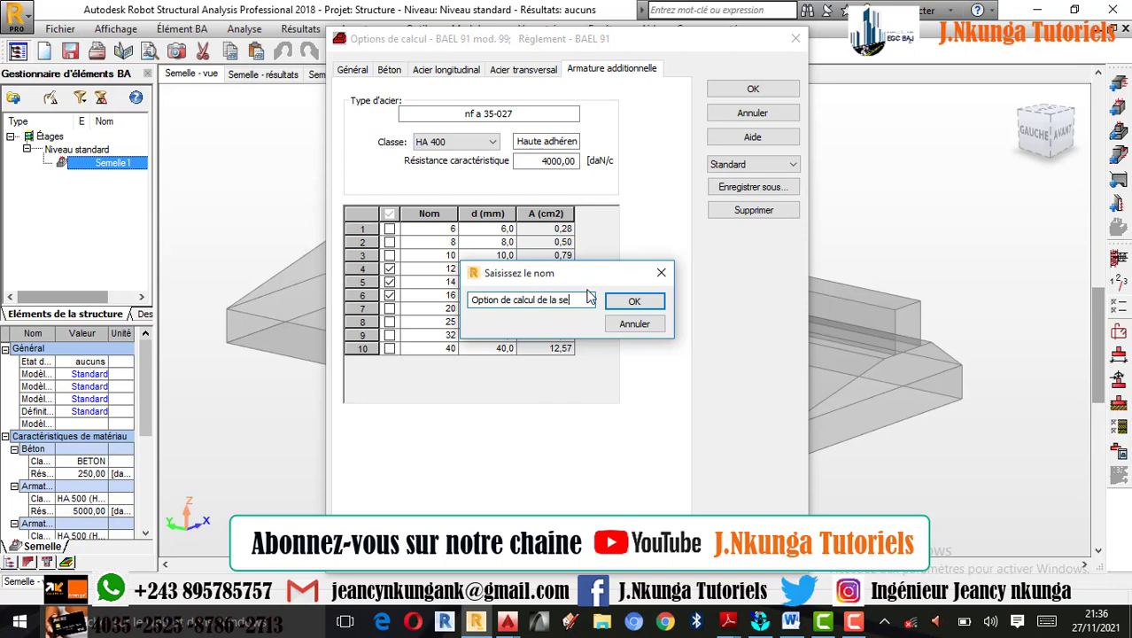
{"action": "type", "text": "melle "}
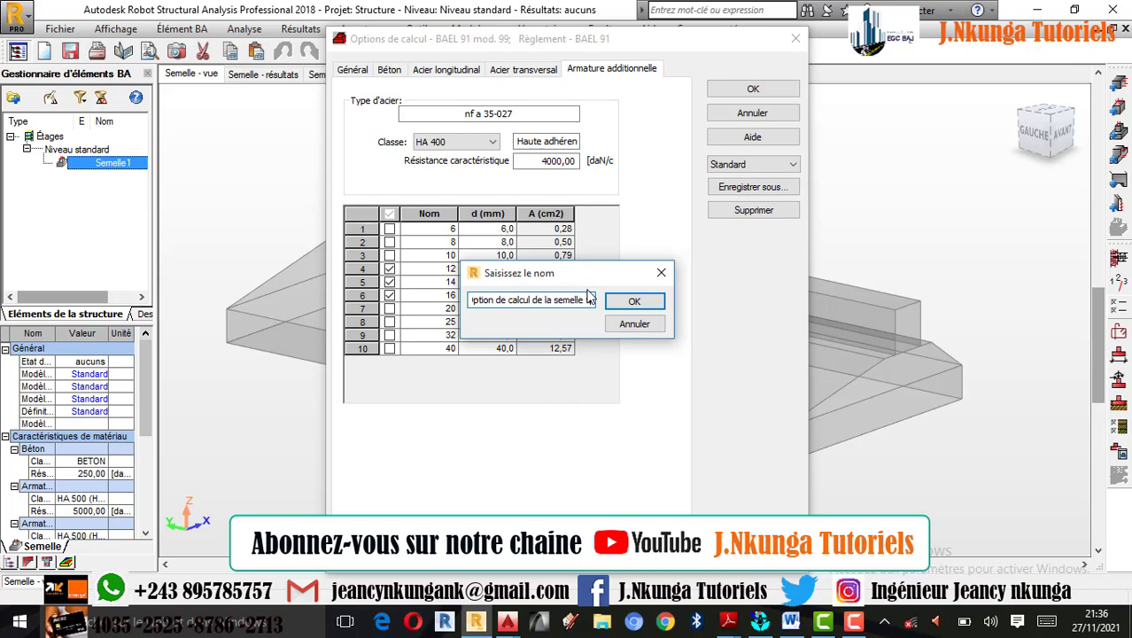
{"action": "type", "text": "filante"}
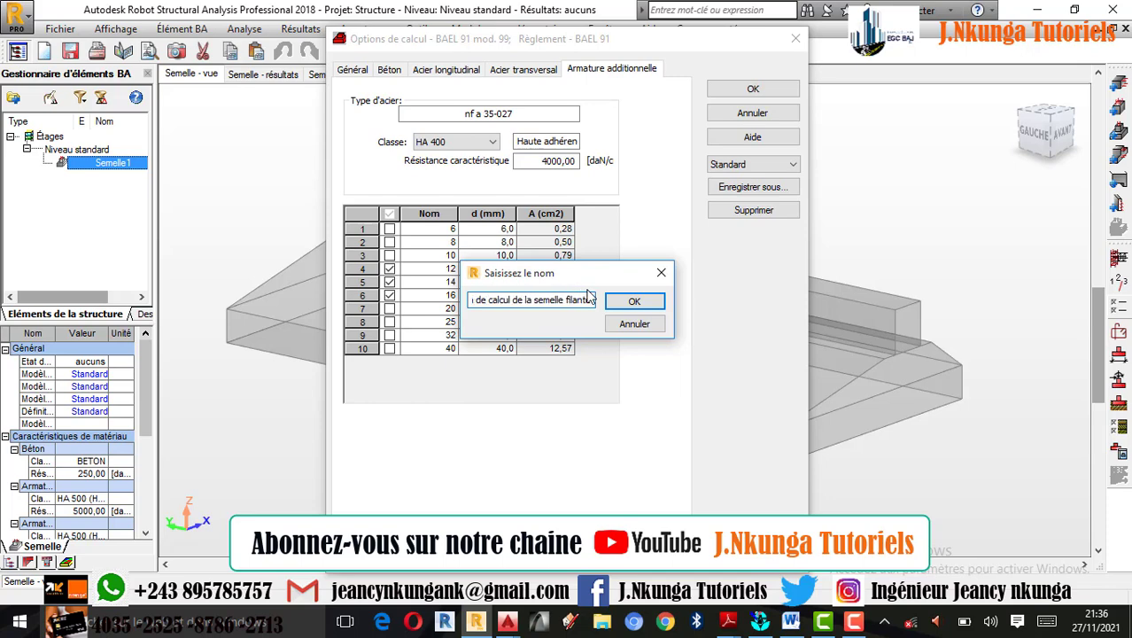
{"action": "left_click", "coordinate": [653, 303]}
{"action": "left_click", "coordinate": [753, 92]}
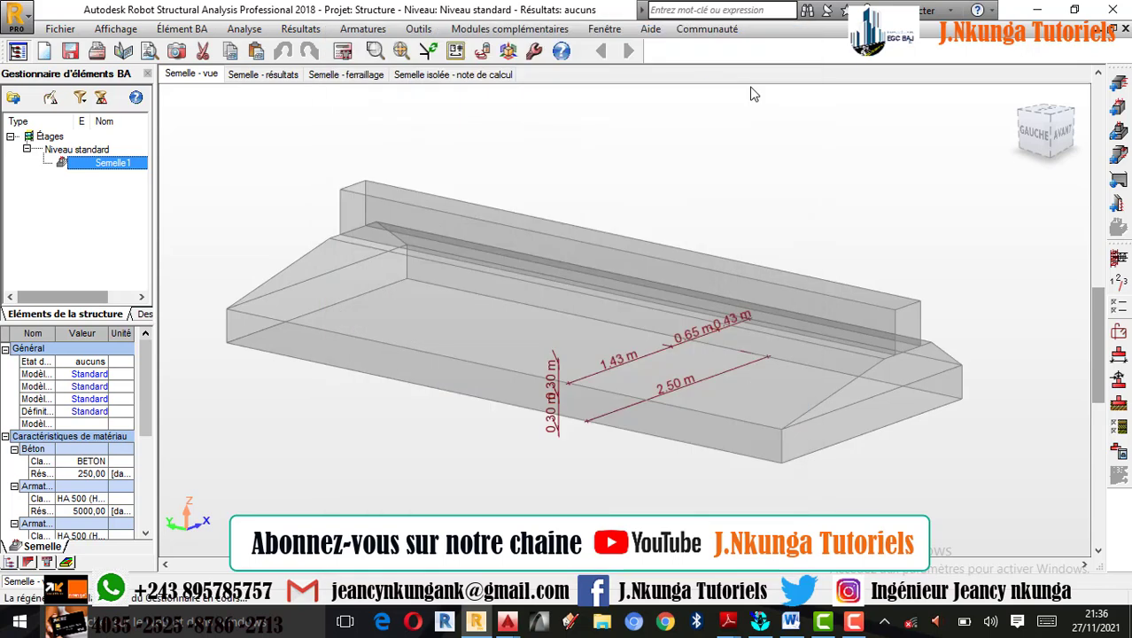
Step: In the footing's advanced reinforcement options, choose the strip footing type and set the upper bars (Aciers supérieurs) to Oui
{"action": "middle_click_drag", "start_coordinate": [789, 204], "coordinate": [652, 299], "text": "shift"}
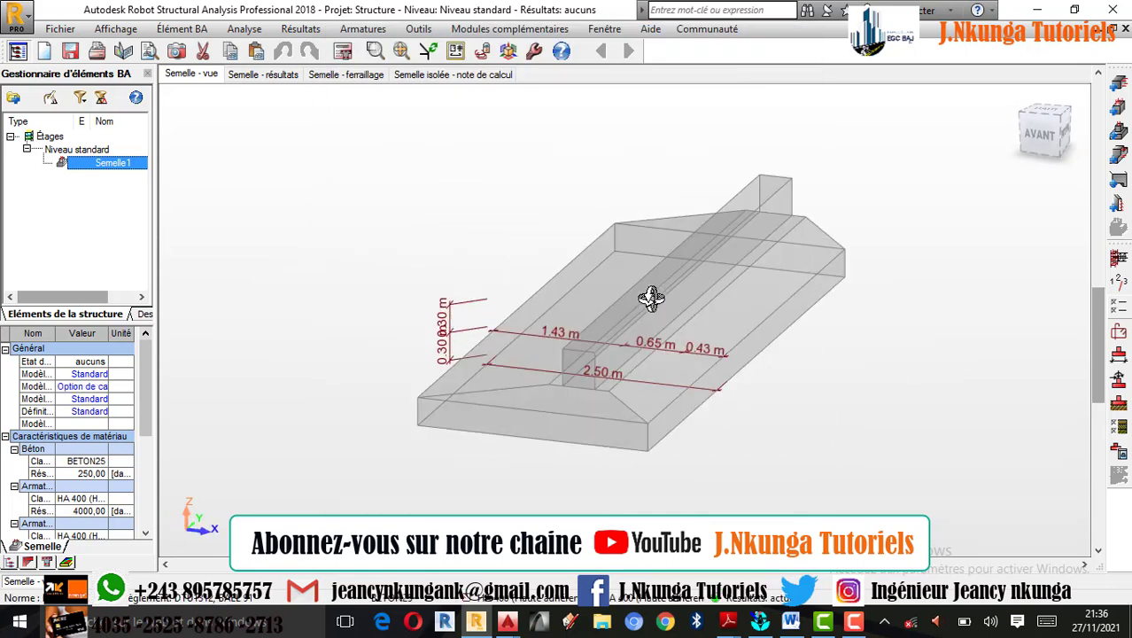
{"action": "scroll", "coordinate": [791, 296], "scroll_direction": "up", "scroll_amount": 2}
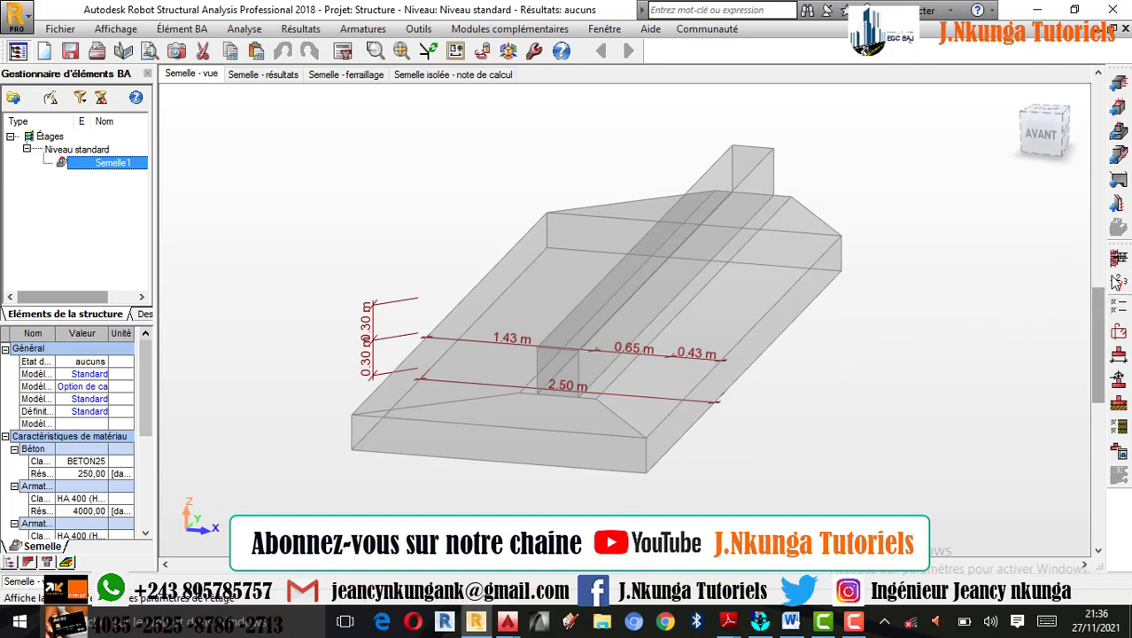
{"action": "left_click", "coordinate": [1119, 333]}
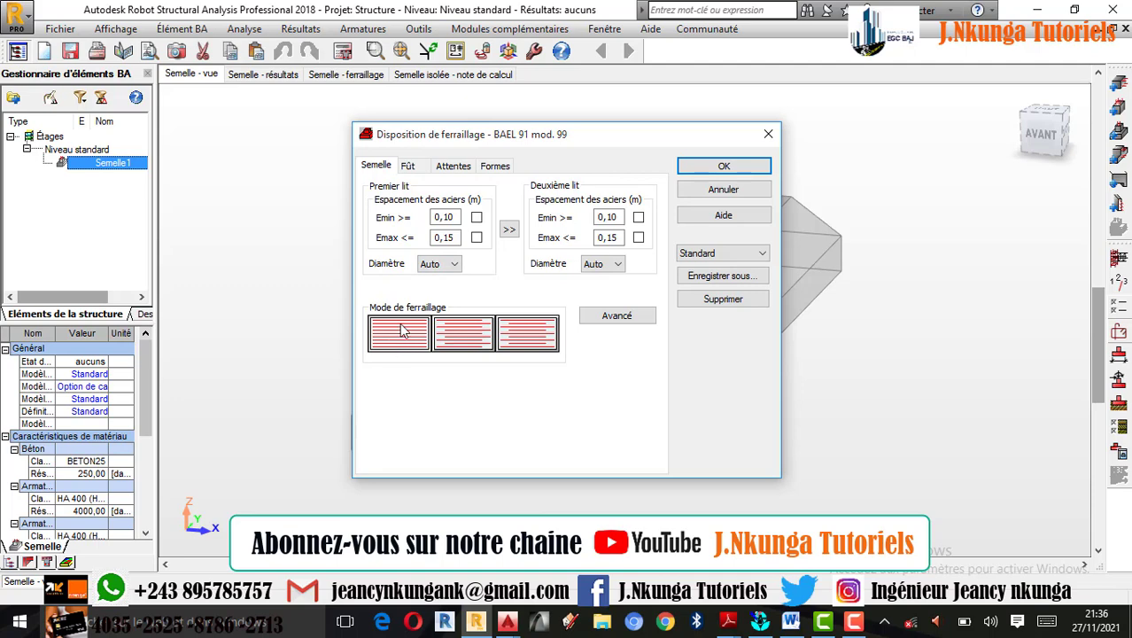
{"action": "left_click", "coordinate": [622, 319]}
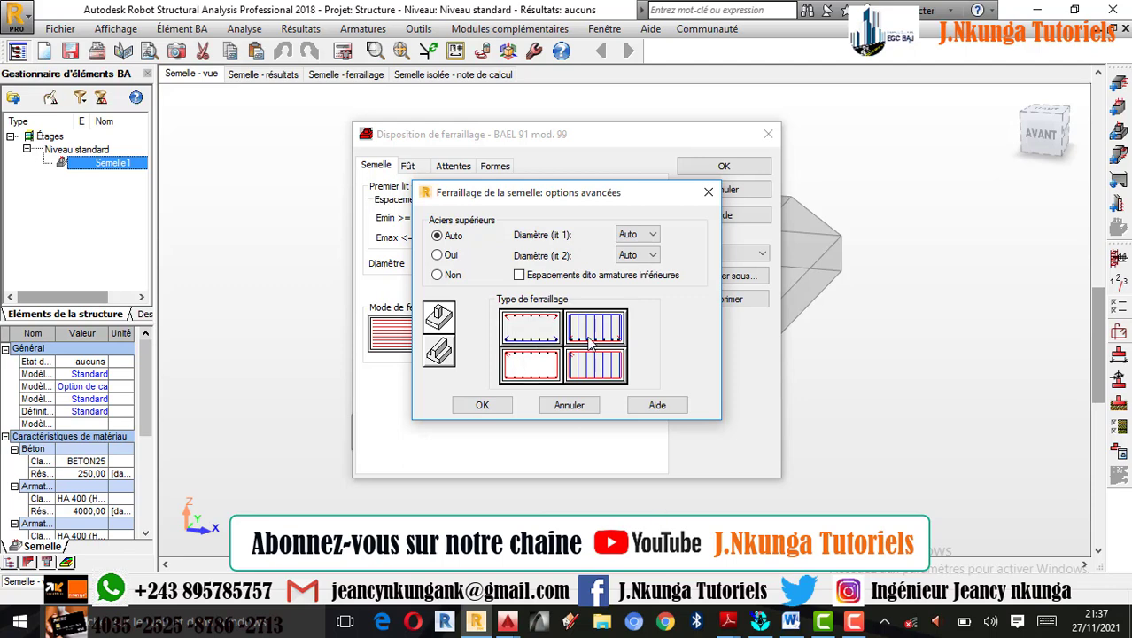
{"action": "left_click", "coordinate": [532, 374]}
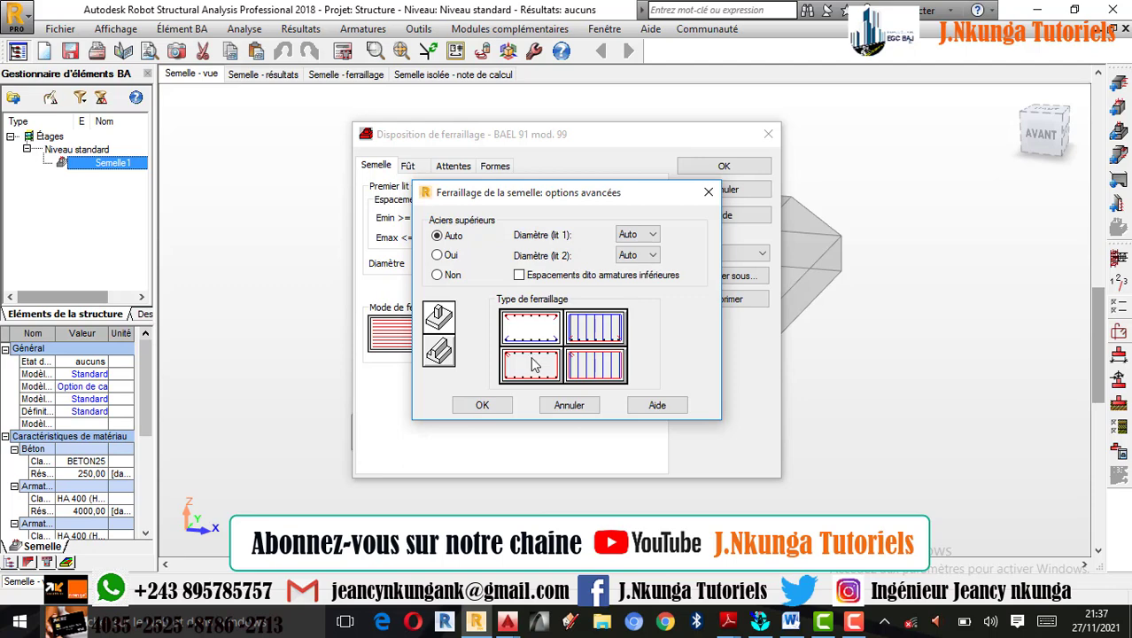
{"action": "left_click", "coordinate": [440, 353]}
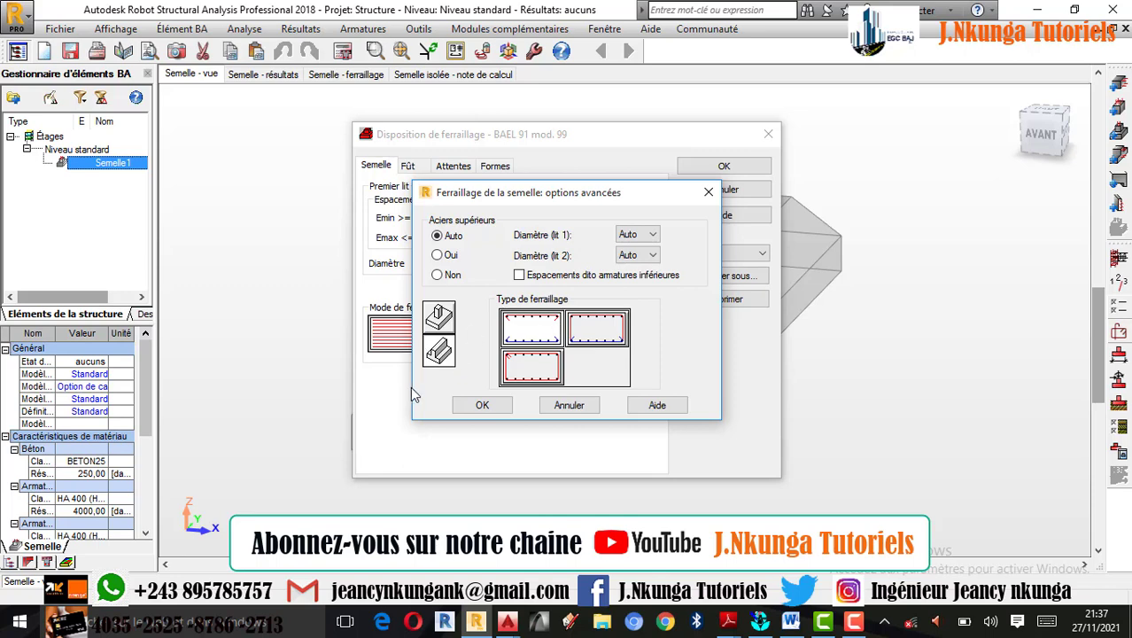
{"action": "left_click", "coordinate": [442, 323]}
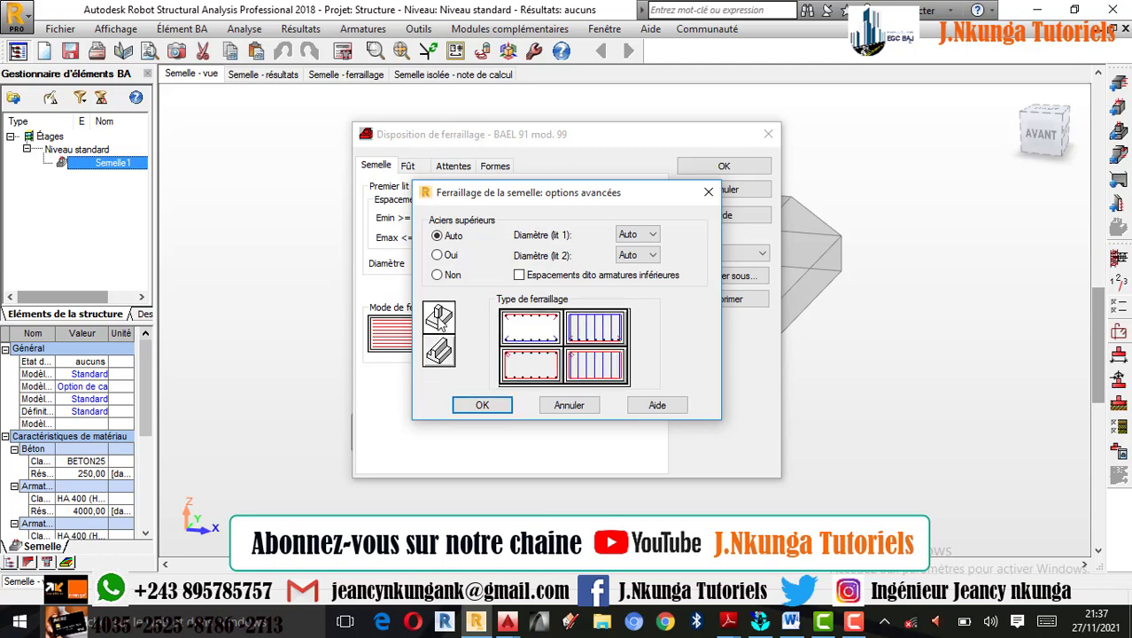
{"action": "left_click", "coordinate": [443, 353]}
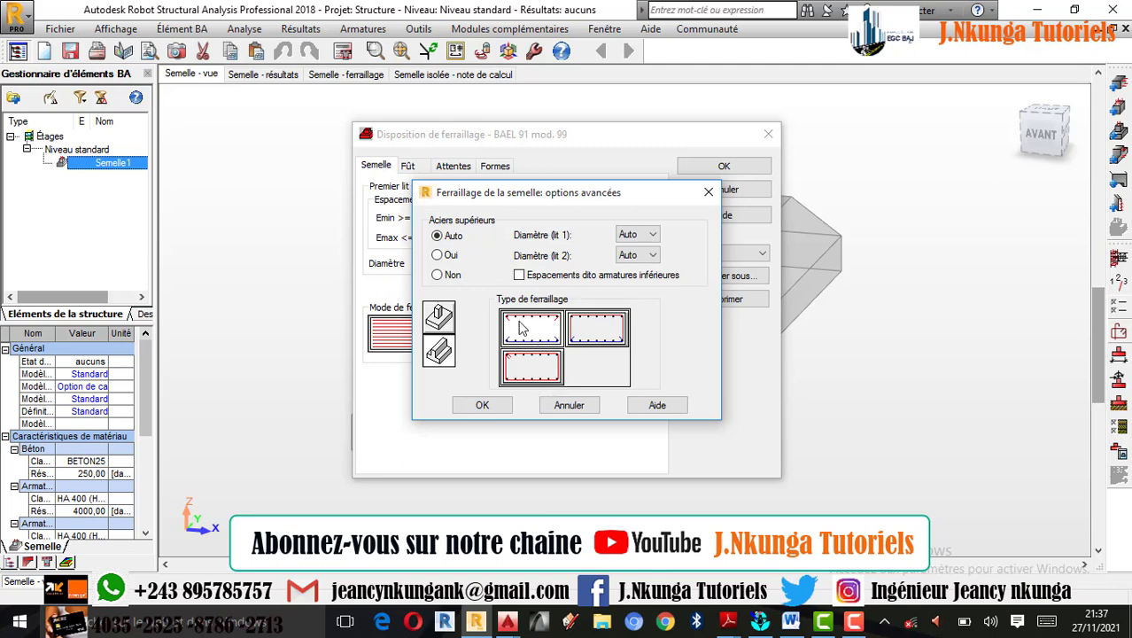
{"action": "left_click", "coordinate": [438, 255]}
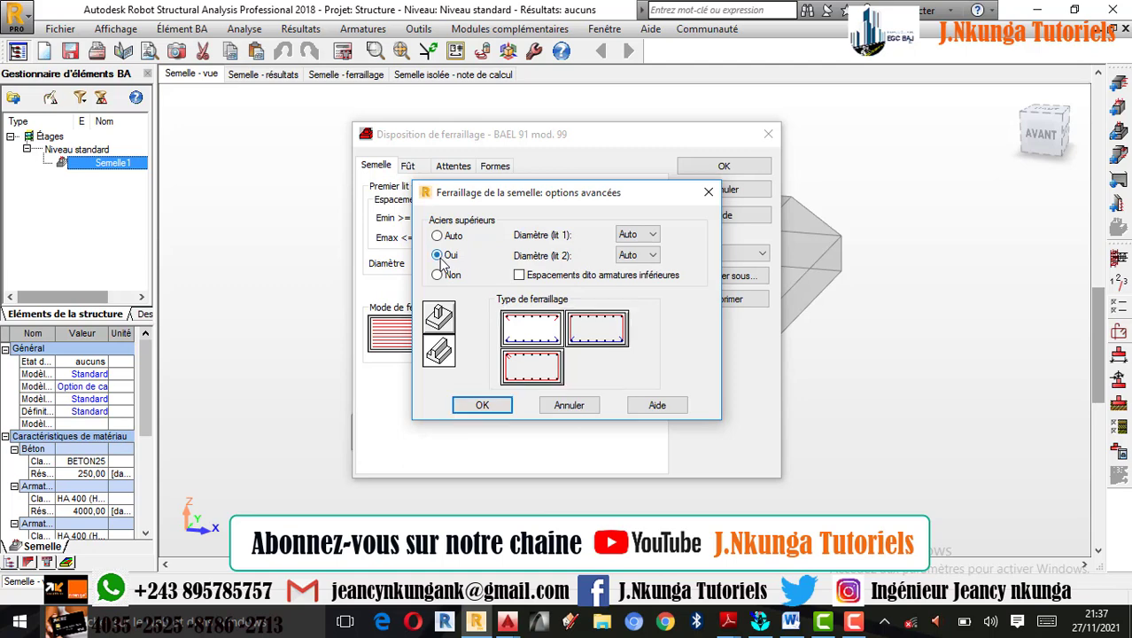
{"action": "left_click", "coordinate": [482, 405]}
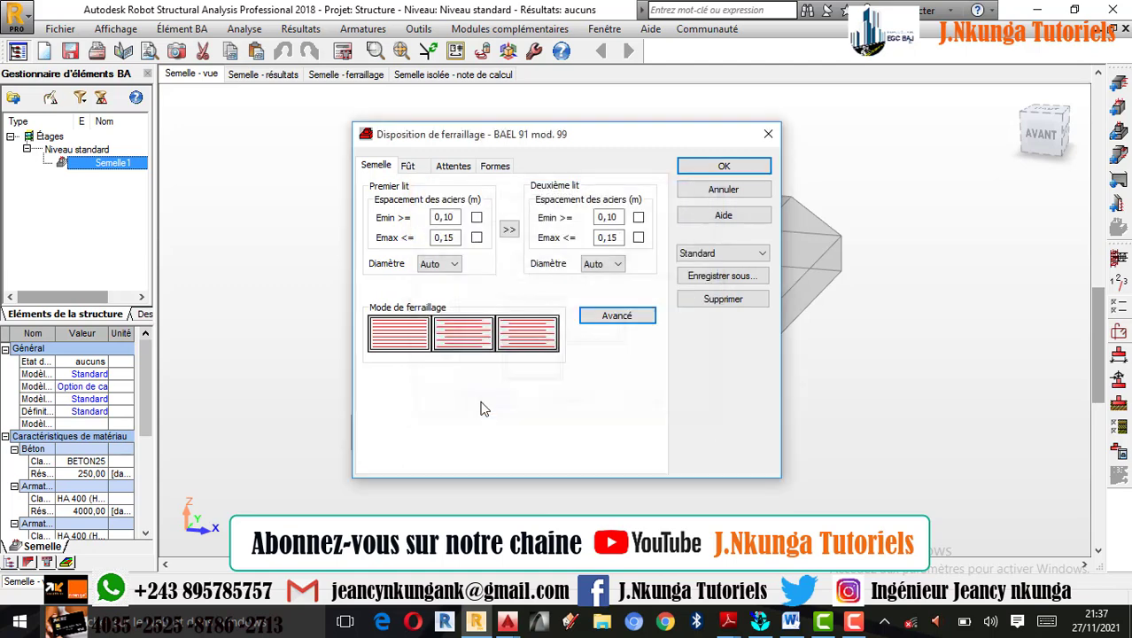
Step: Choose the second reinforcement mode for the footing's shaft (Fût)
{"action": "left_click", "coordinate": [408, 167]}
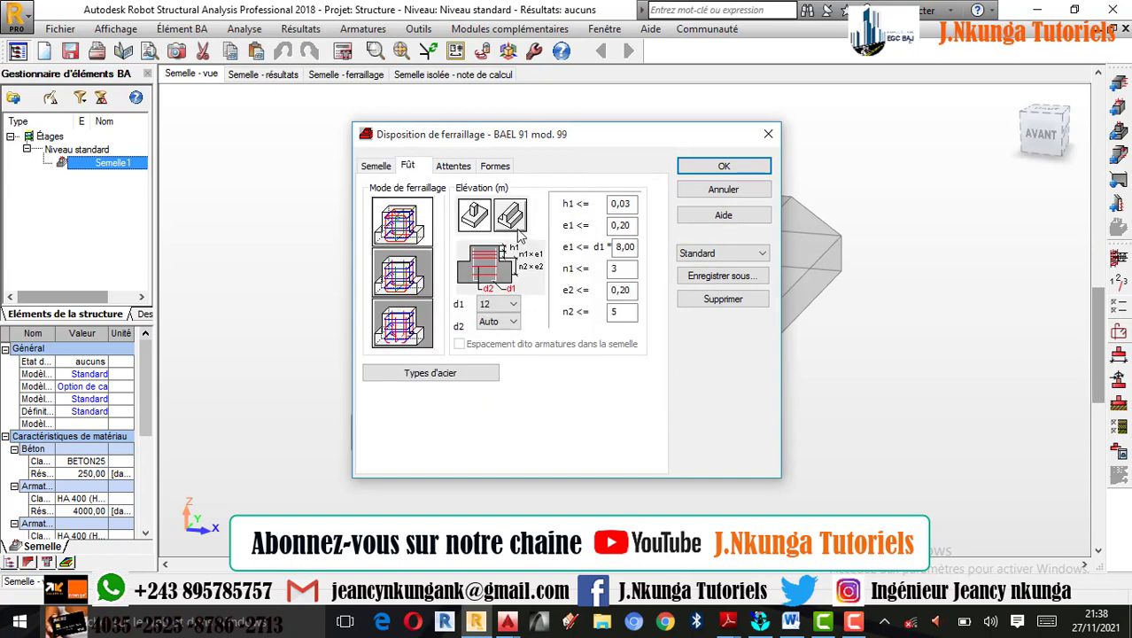
{"action": "left_click", "coordinate": [429, 276]}
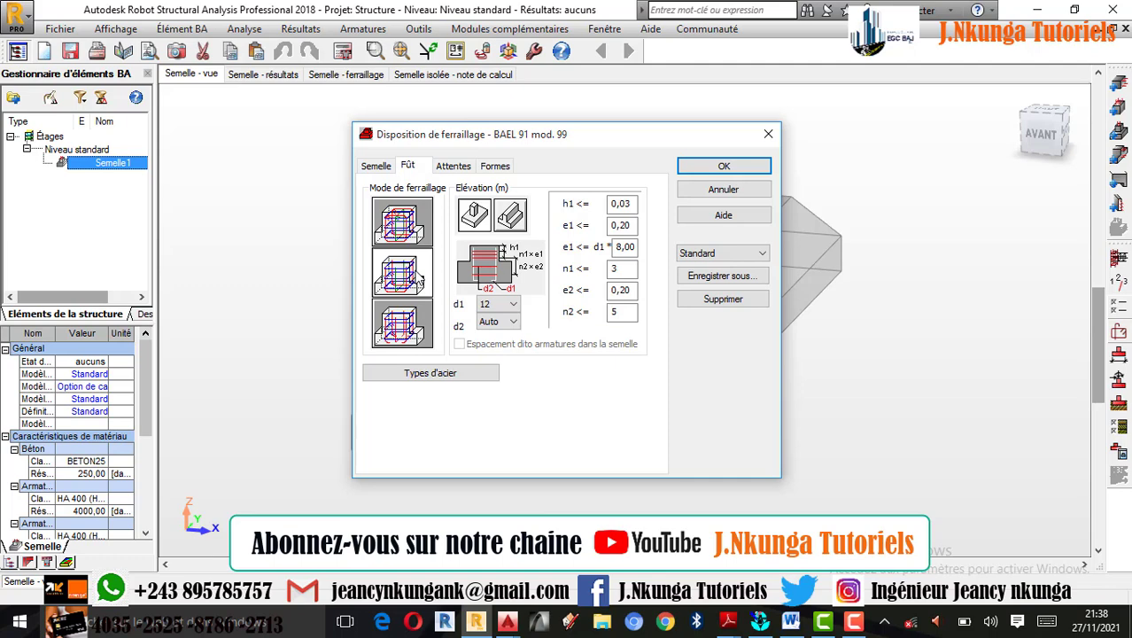
Step: Display the footing's starter bar (Attentes) settings and launch the Windows calculator (Calculatrice)
{"action": "left_click", "coordinate": [451, 170]}
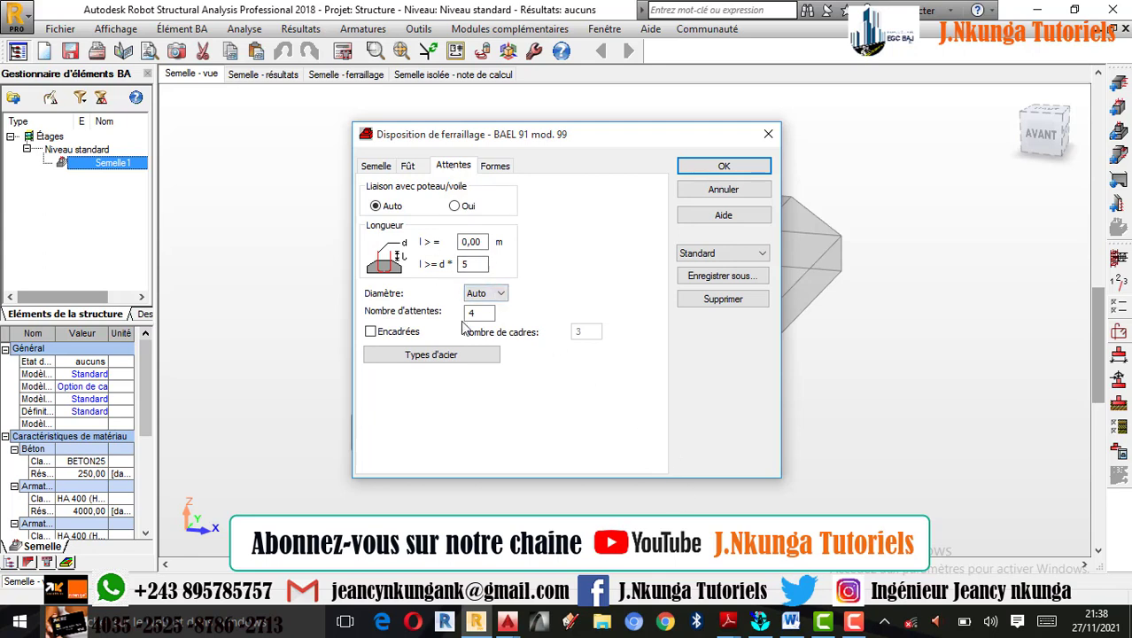
{"action": "left_click", "coordinate": [853, 626]}
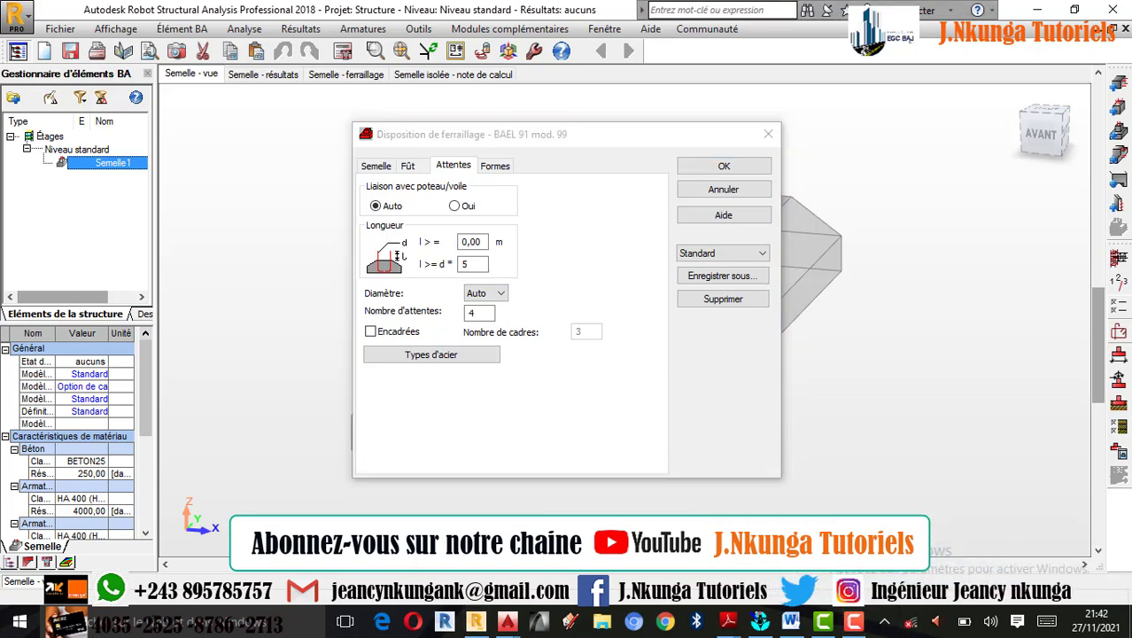
{"action": "left_click", "coordinate": [158, 626]}
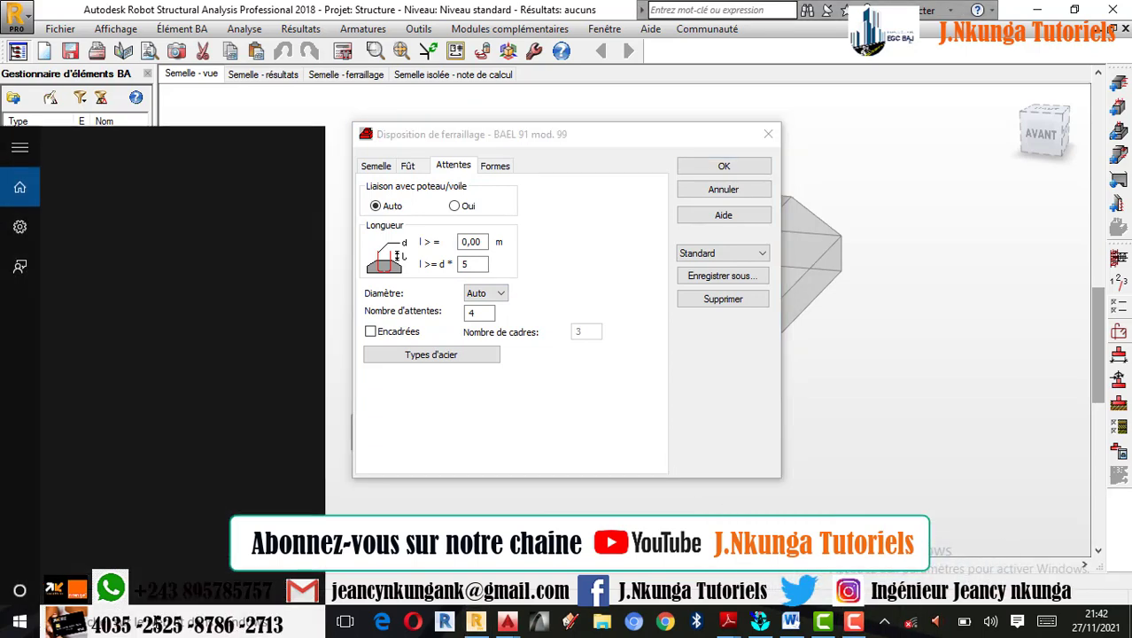
{"action": "type", "text": "c"}
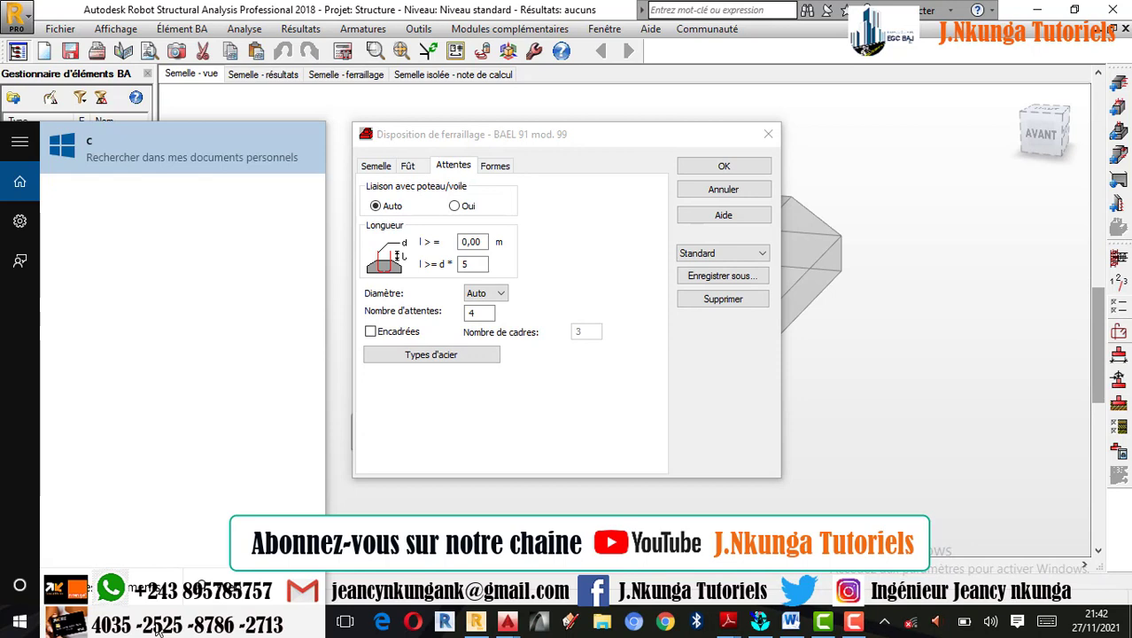
{"action": "type", "text": "al"}
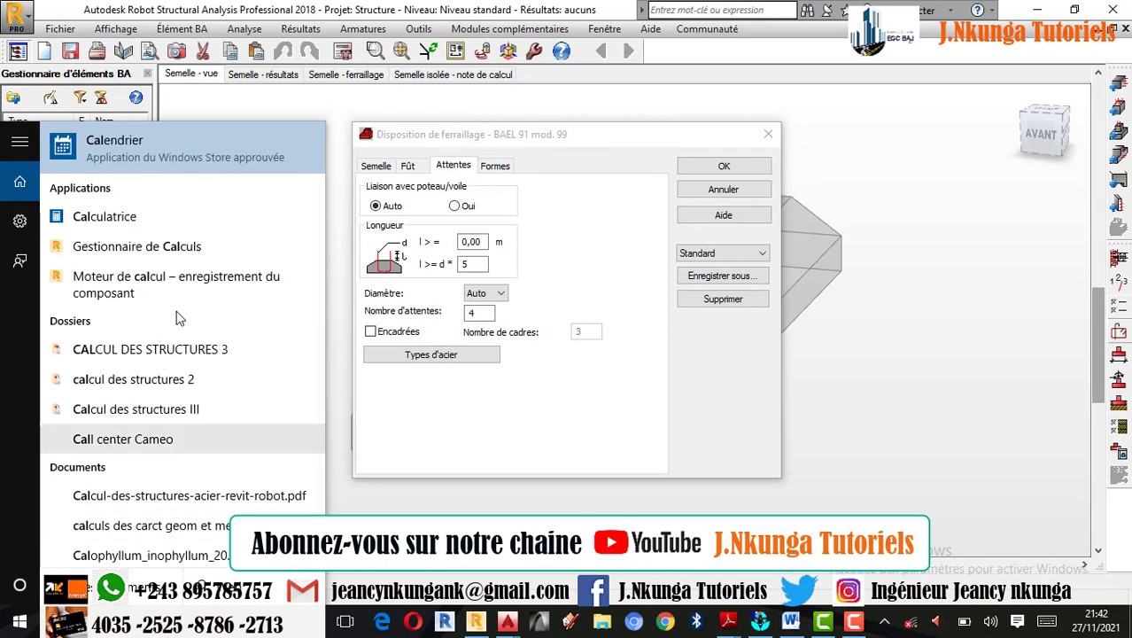
{"action": "left_click", "coordinate": [105, 217]}
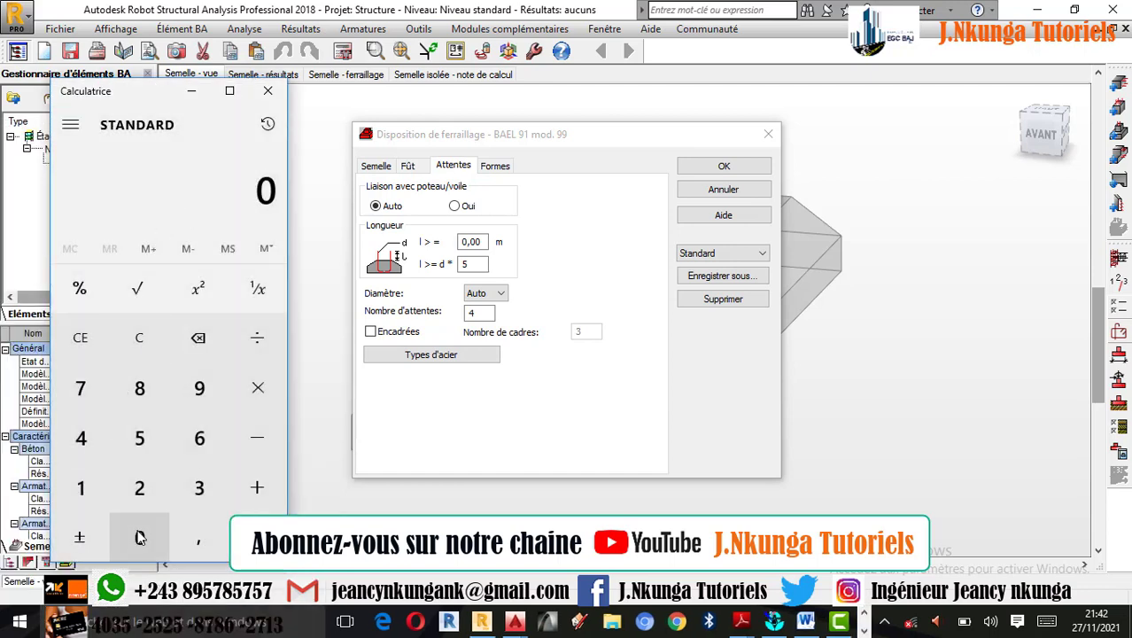
Step: Multiply 0,014 by 5 in the calculator
{"action": "left_click", "coordinate": [199, 538]}
{"action": "left_click", "coordinate": [137, 545]}
{"action": "left_click", "coordinate": [83, 489]}
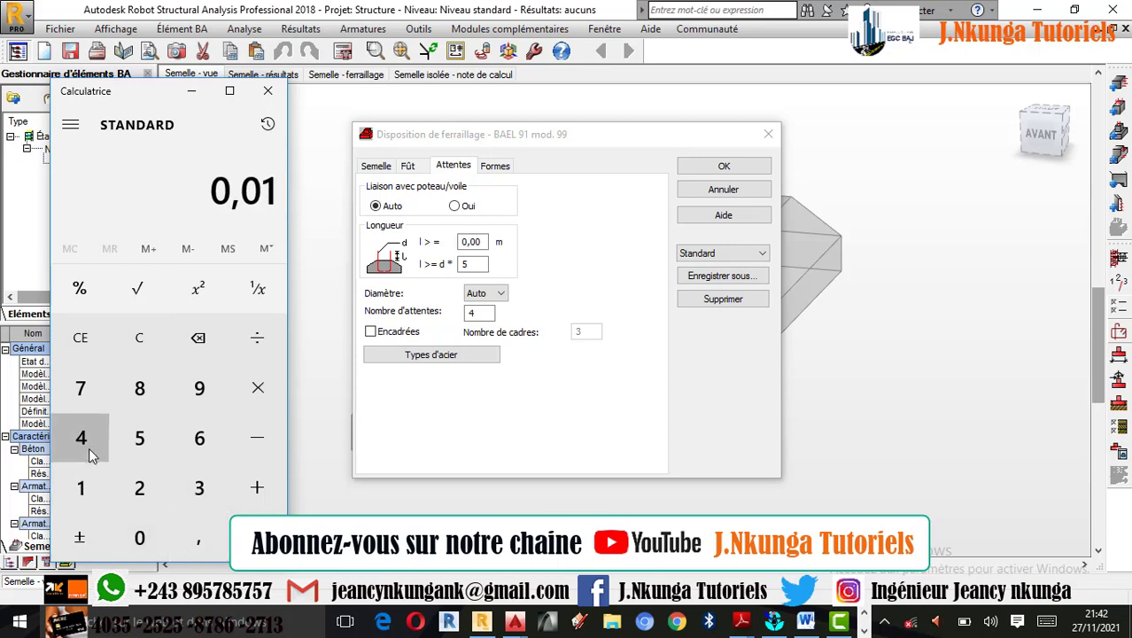
{"action": "left_click", "coordinate": [82, 436]}
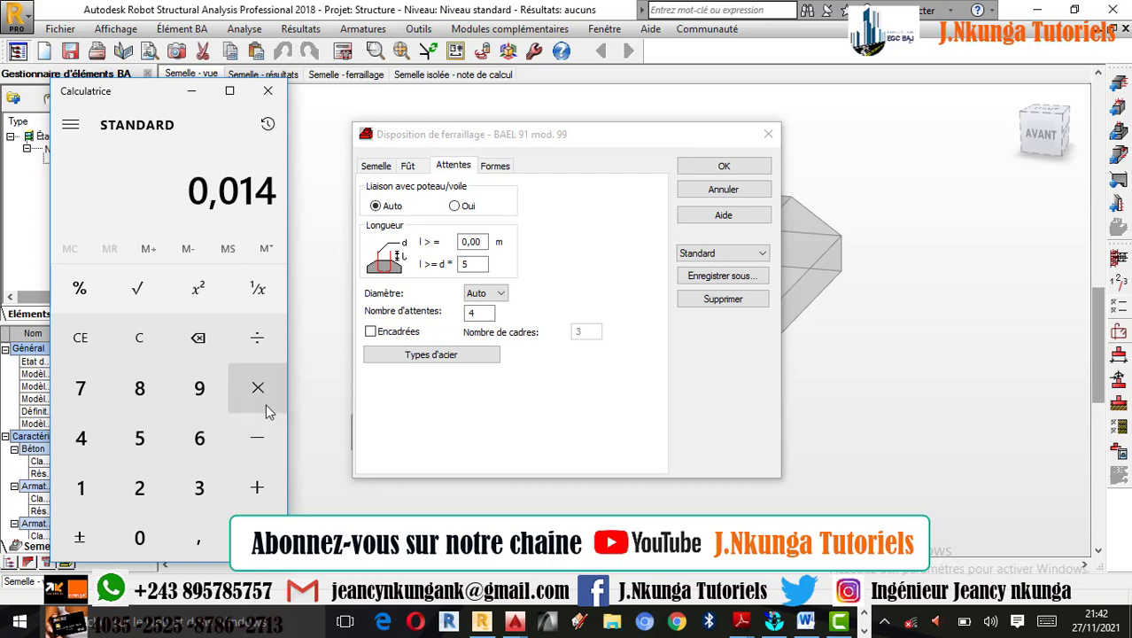
{"action": "left_click", "coordinate": [249, 405]}
{"action": "left_click", "coordinate": [145, 438]}
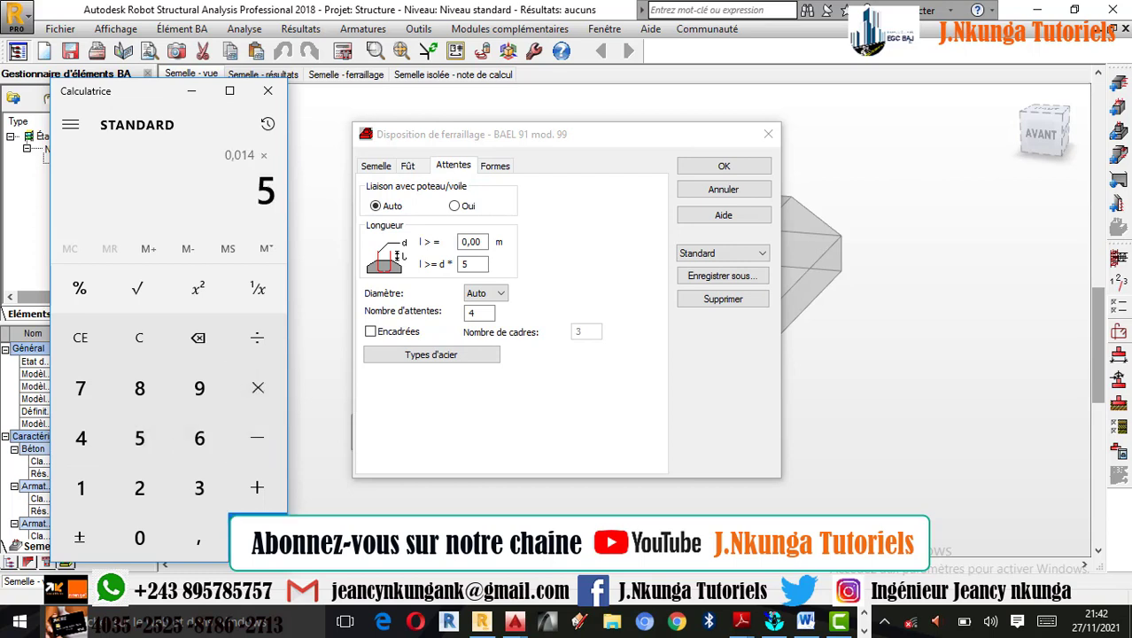
{"action": "left_click", "coordinate": [257, 536]}
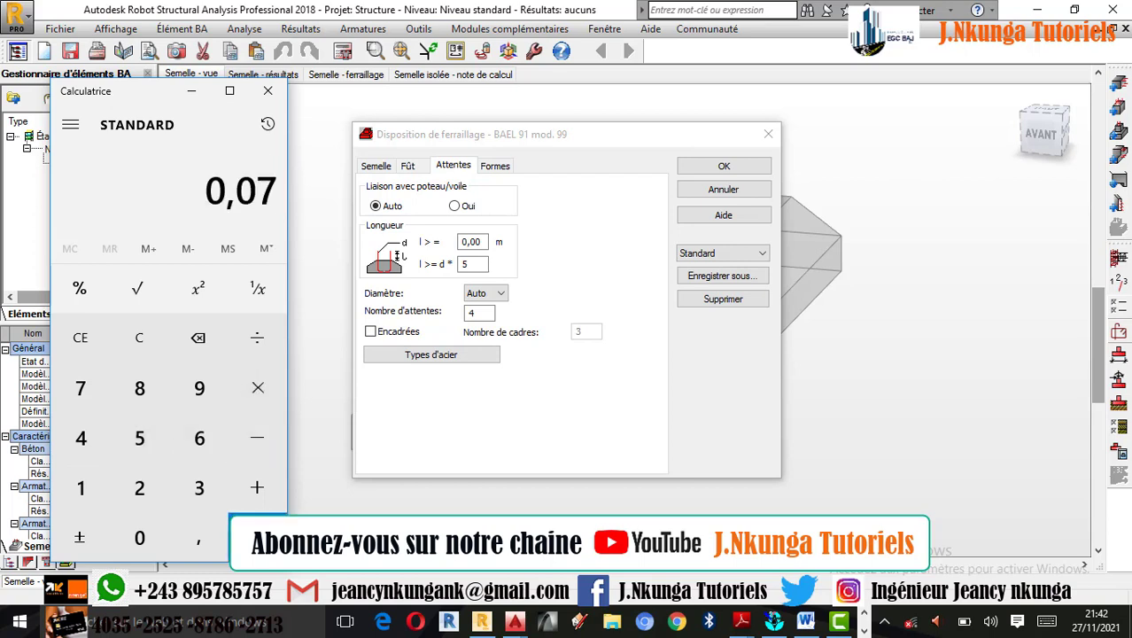
Step: Multiply 0,14 by 5 in the calculator to work out the starter bar length
{"action": "left_click", "coordinate": [139, 536]}
{"action": "left_click", "coordinate": [195, 536]}
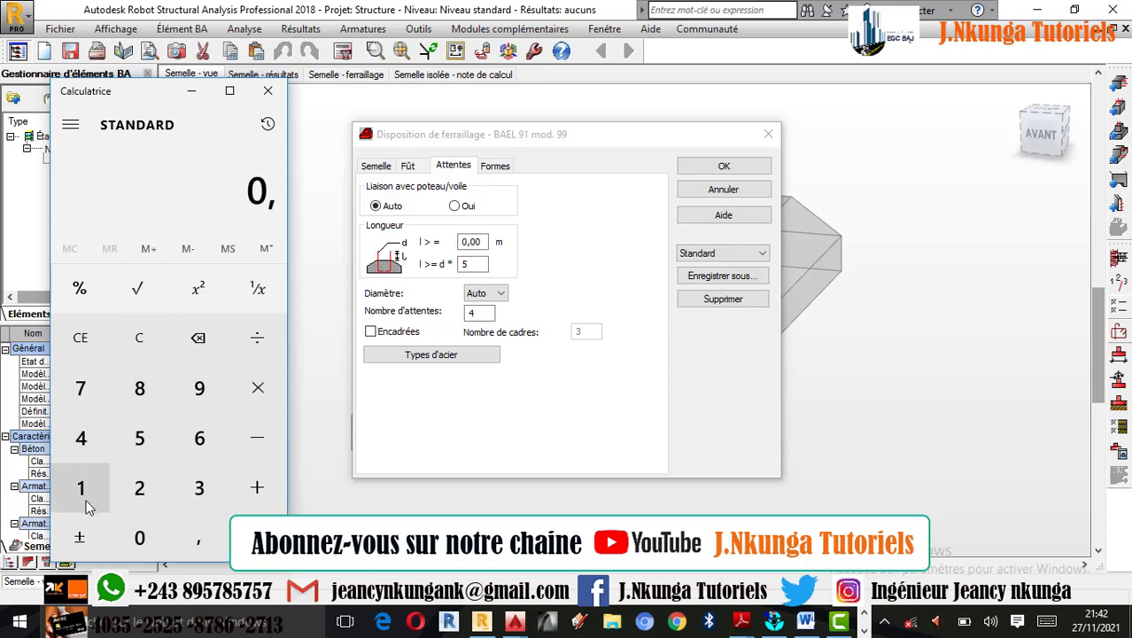
{"action": "left_click", "coordinate": [83, 489]}
{"action": "left_click", "coordinate": [87, 439]}
{"action": "left_click", "coordinate": [258, 390]}
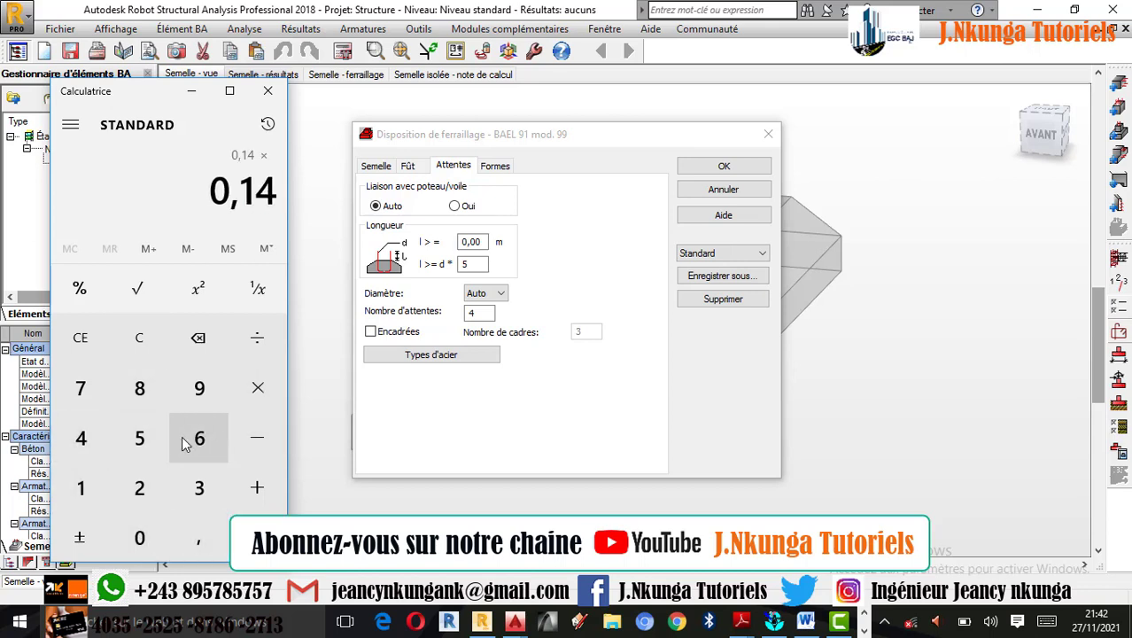
{"action": "left_click", "coordinate": [142, 438]}
{"action": "left_click", "coordinate": [257, 537]}
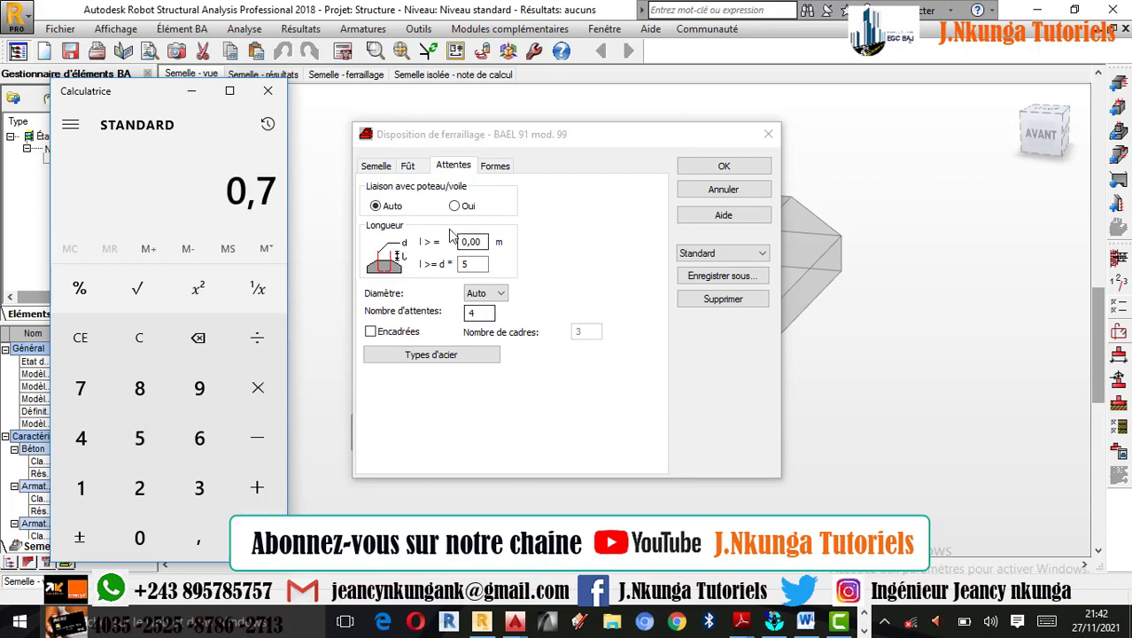
Step: Back in Robot's reinforcement layout, set the minimum starter bar length to 0,7 m
{"action": "left_click_drag", "start_coordinate": [460, 242], "coordinate": [493, 249]}
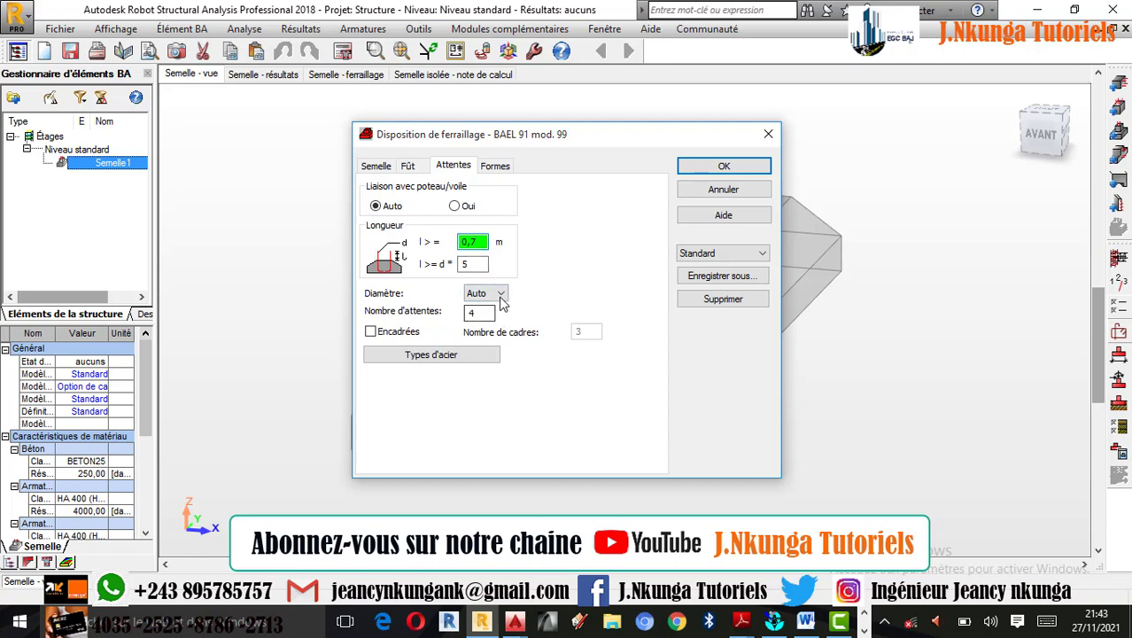
{"action": "left_click", "coordinate": [500, 295]}
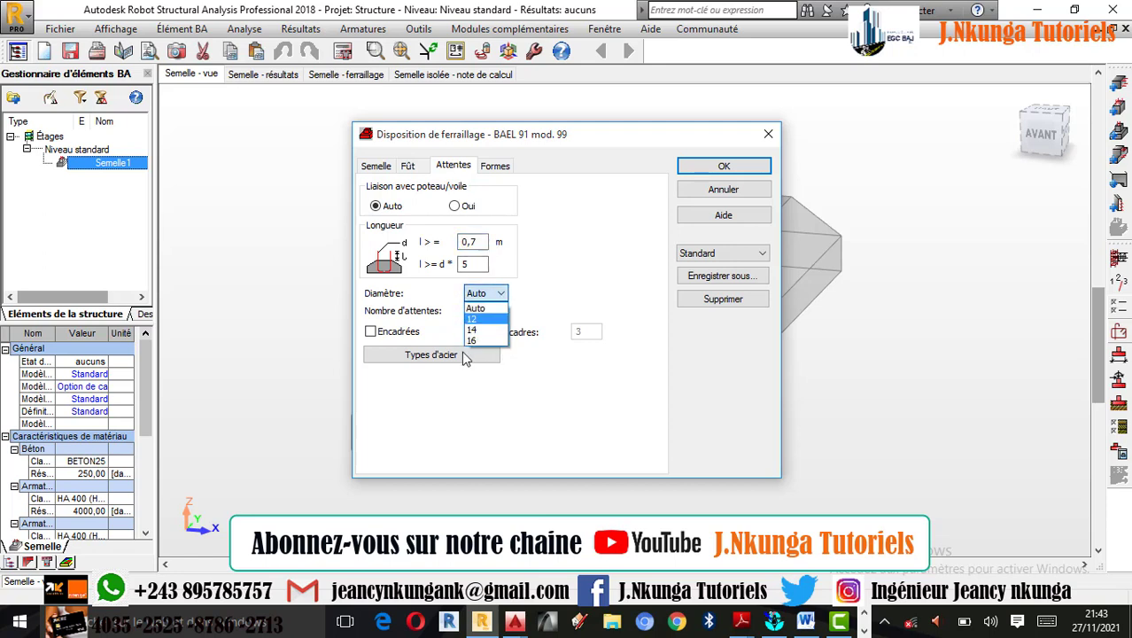
{"action": "left_click", "coordinate": [497, 173]}
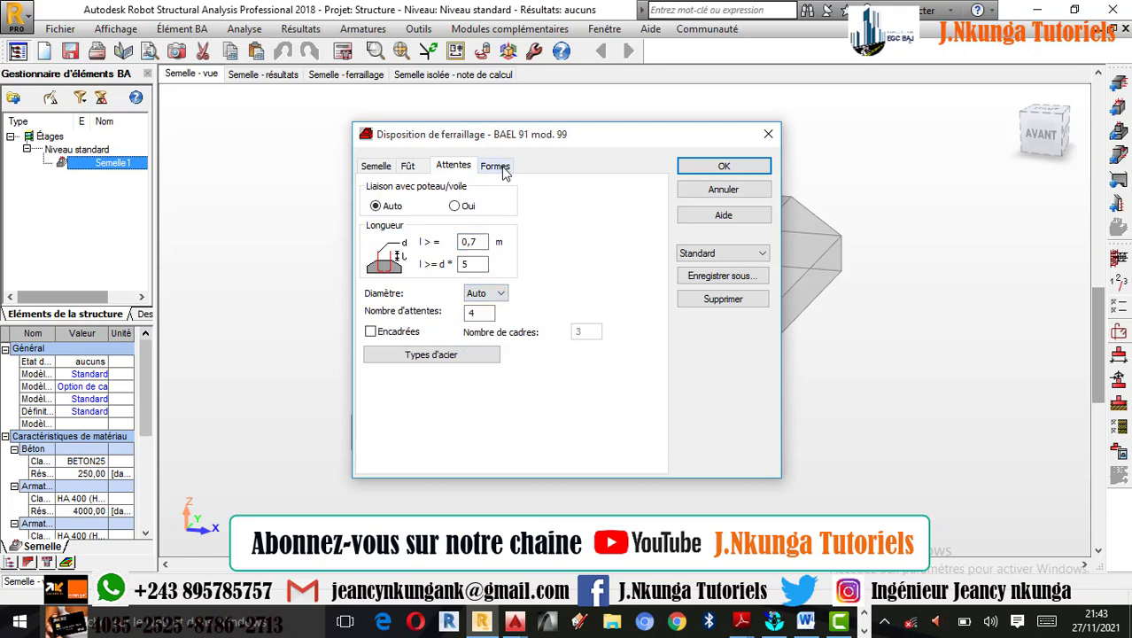
Step: Set both the left and right hooks of the main bar shape (Barre principale) to 90 degrees
{"action": "left_click", "coordinate": [497, 167]}
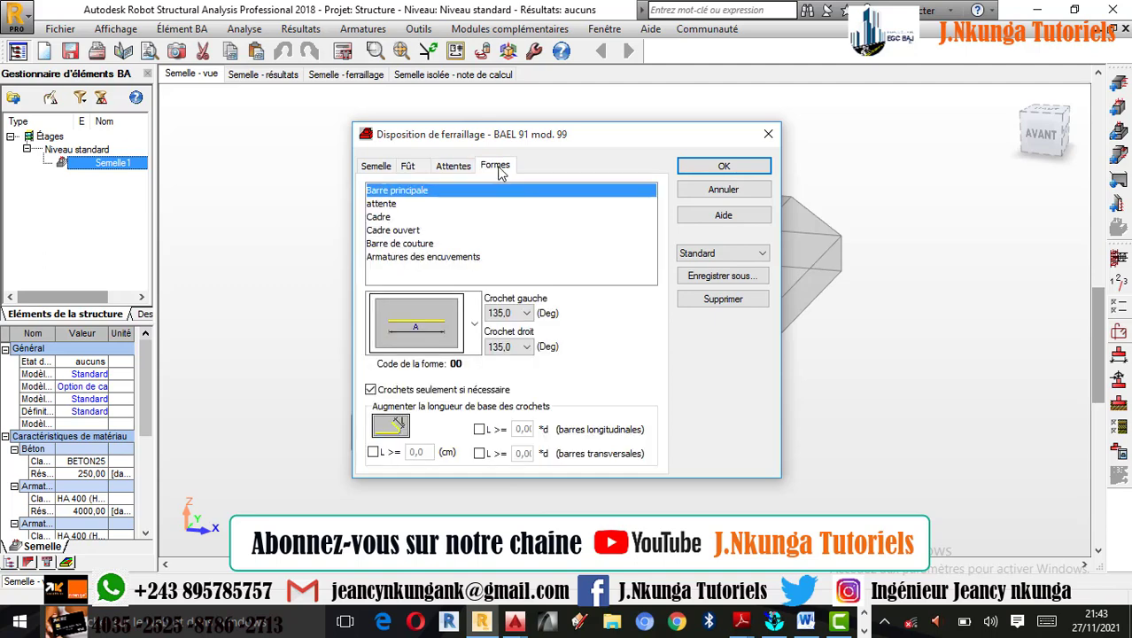
{"action": "left_click", "coordinate": [525, 313]}
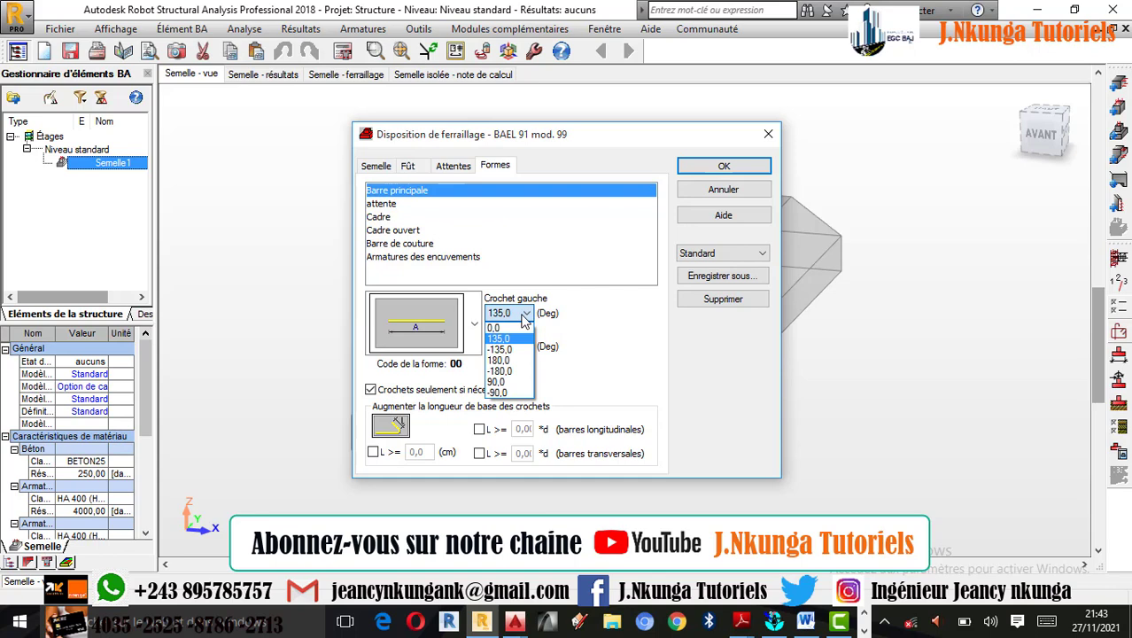
{"action": "left_click", "coordinate": [498, 382]}
{"action": "left_click", "coordinate": [523, 346]}
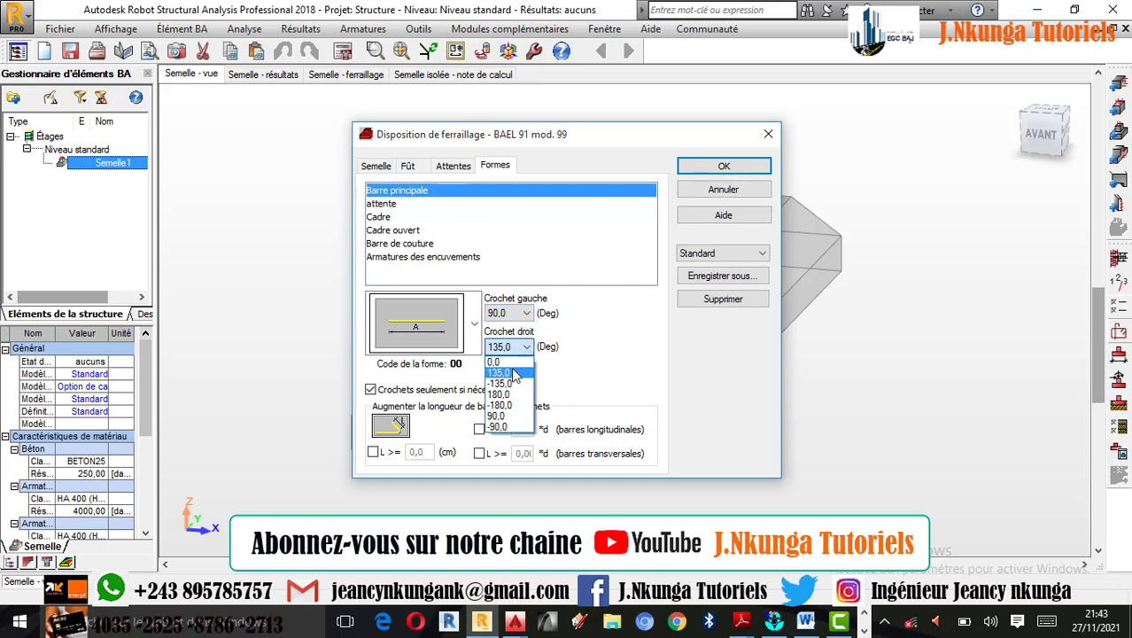
{"action": "left_click", "coordinate": [499, 416]}
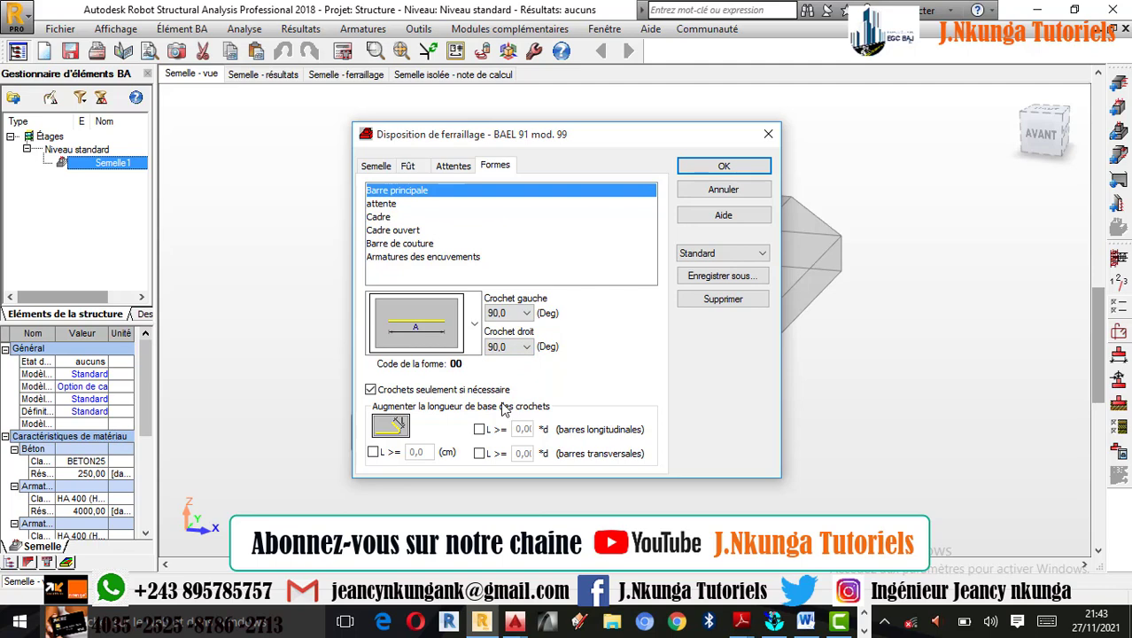
Step: Disable the hooks-only-if-necessary option, set a minimum hook base length of 5 cm, and apply the reinforcement layout
{"action": "left_click", "coordinate": [371, 390]}
{"action": "left_click", "coordinate": [373, 452]}
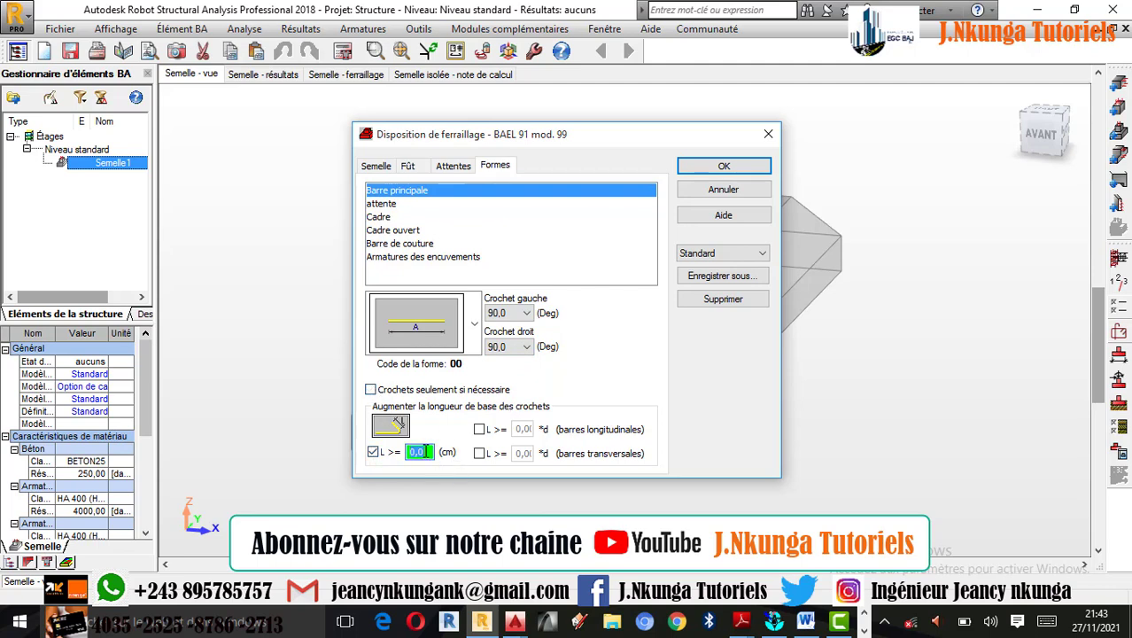
{"action": "left_click", "coordinate": [426, 451]}
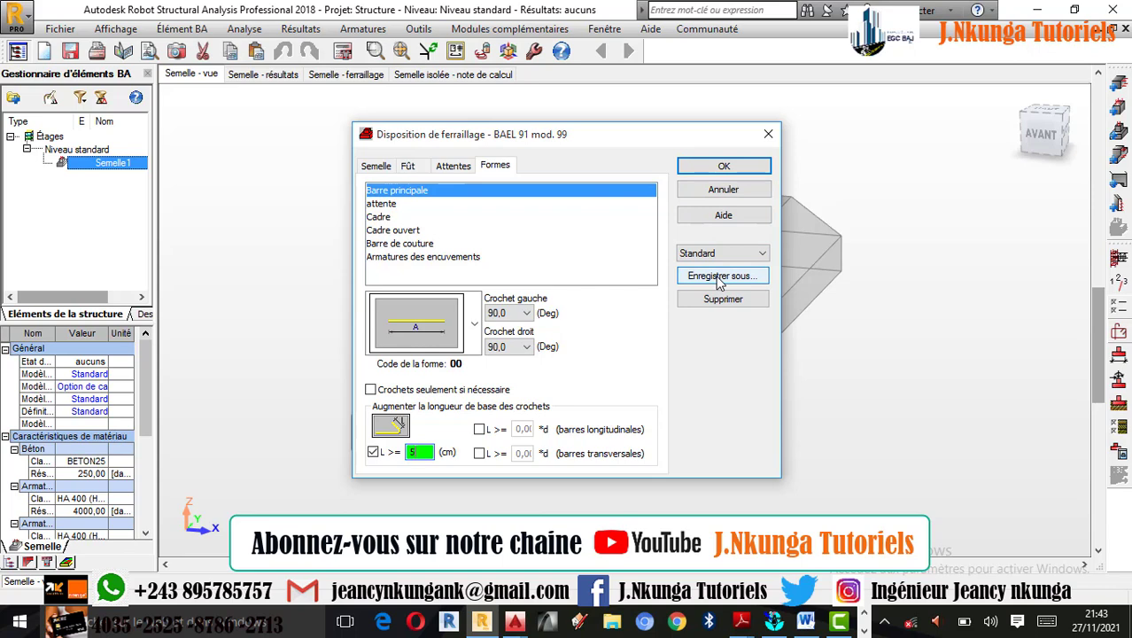
{"action": "left_click", "coordinate": [726, 167]}
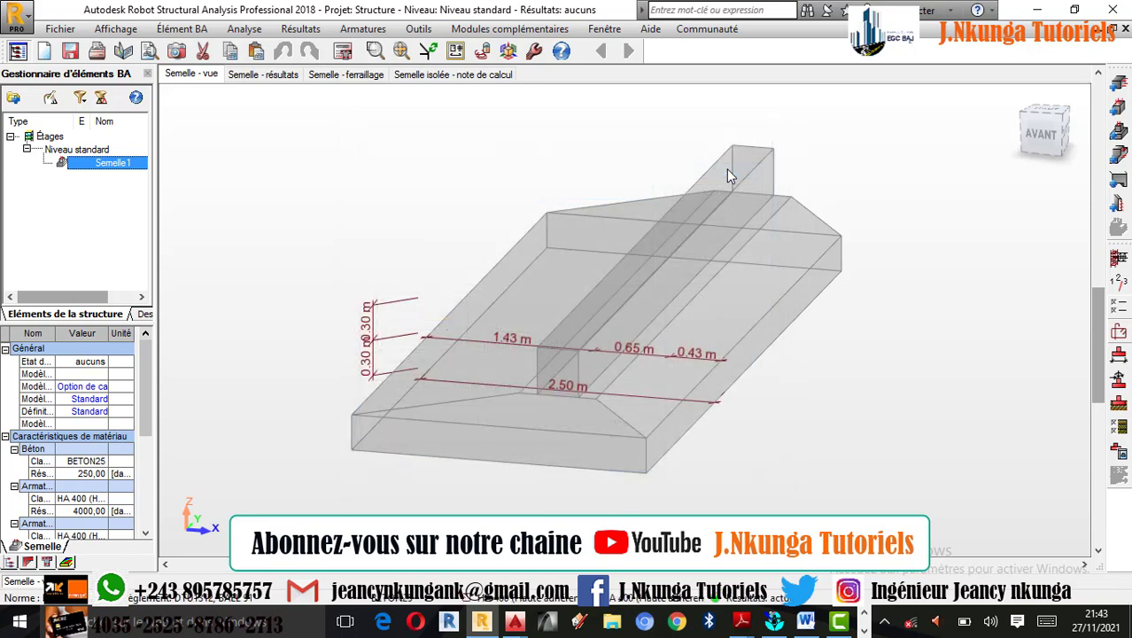
Step: Open the load definition (Charge) for the strip footing
{"action": "middle_click_drag", "start_coordinate": [703, 283], "coordinate": [726, 350], "text": "shift"}
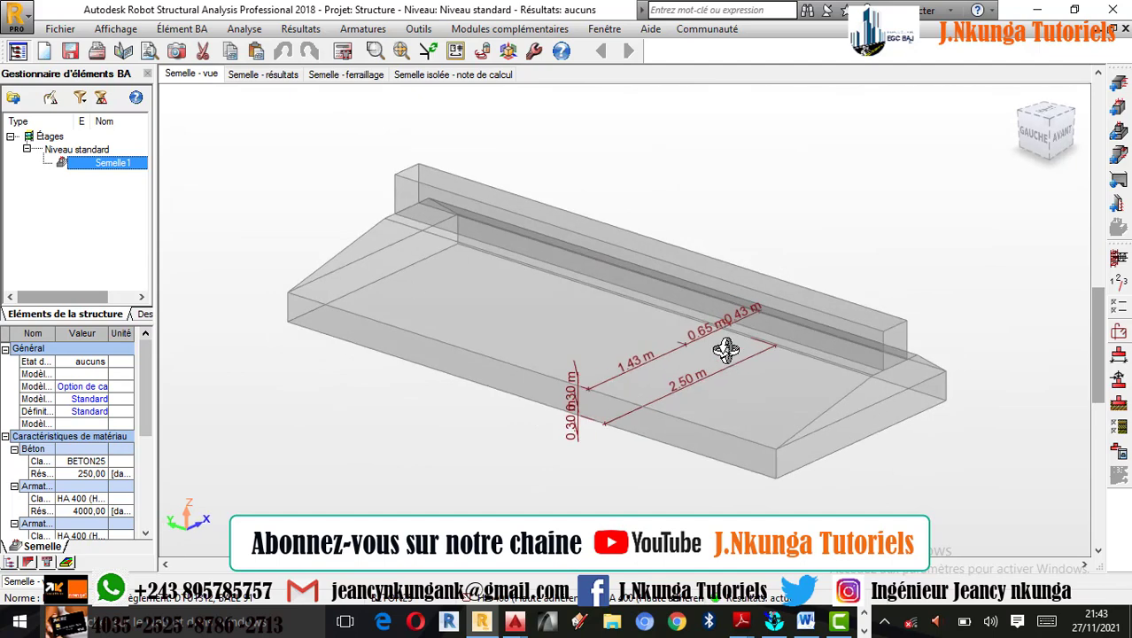
{"action": "left_click", "coordinate": [1119, 383]}
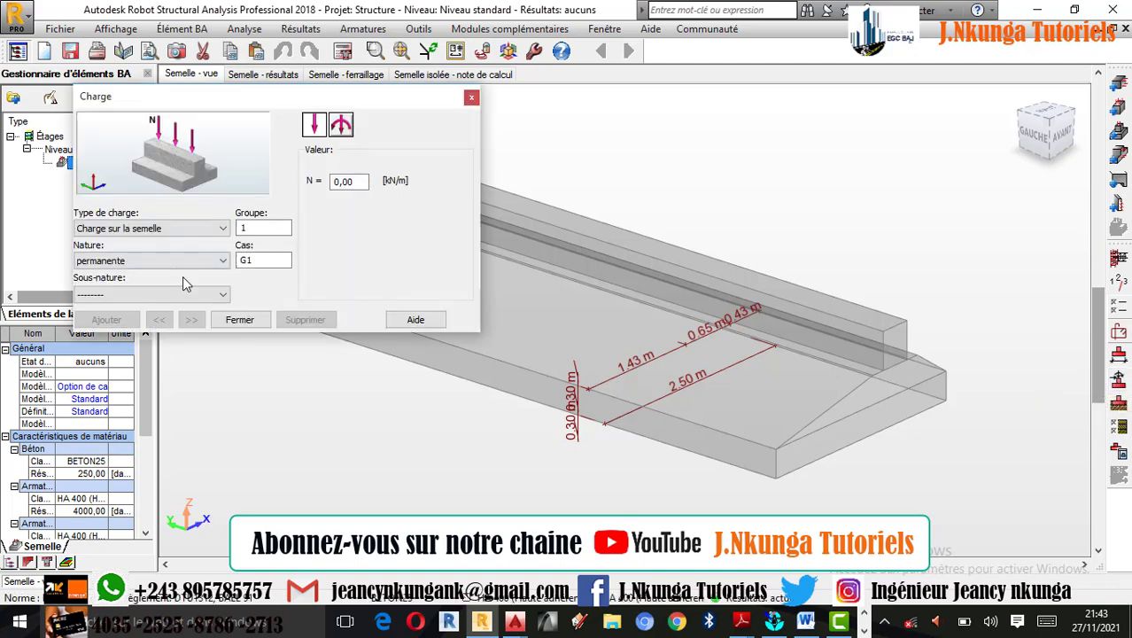
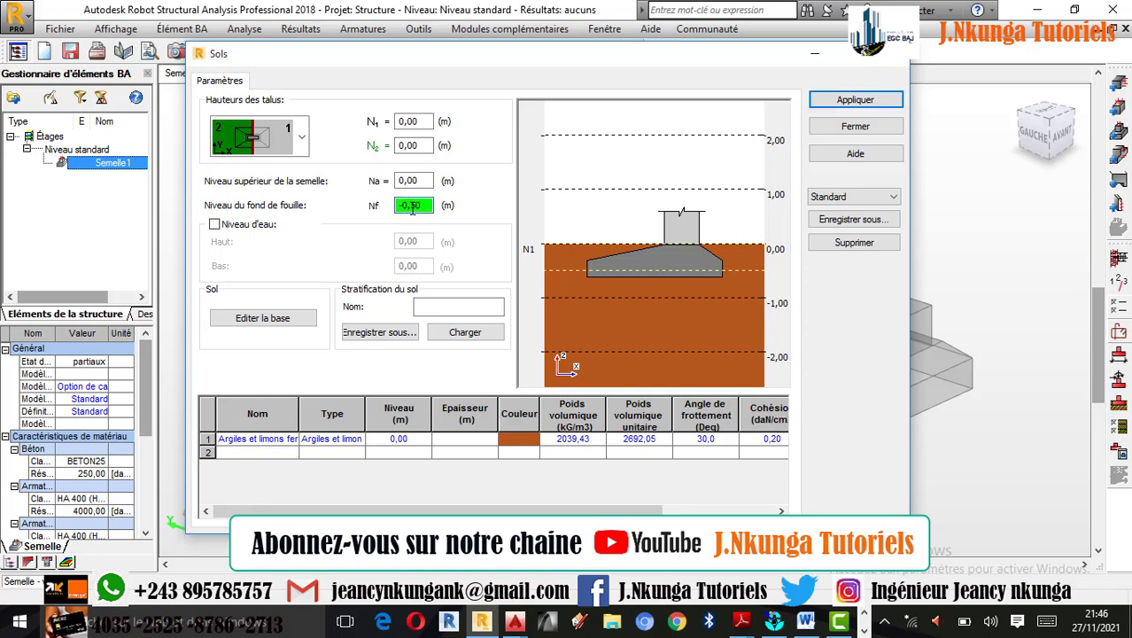
Step: Set the excavation bottom level Nf to -2,00 m and enable the water level with 2,50 m high and 1,00 m low
{"action": "key", "text": "BackSpace"}
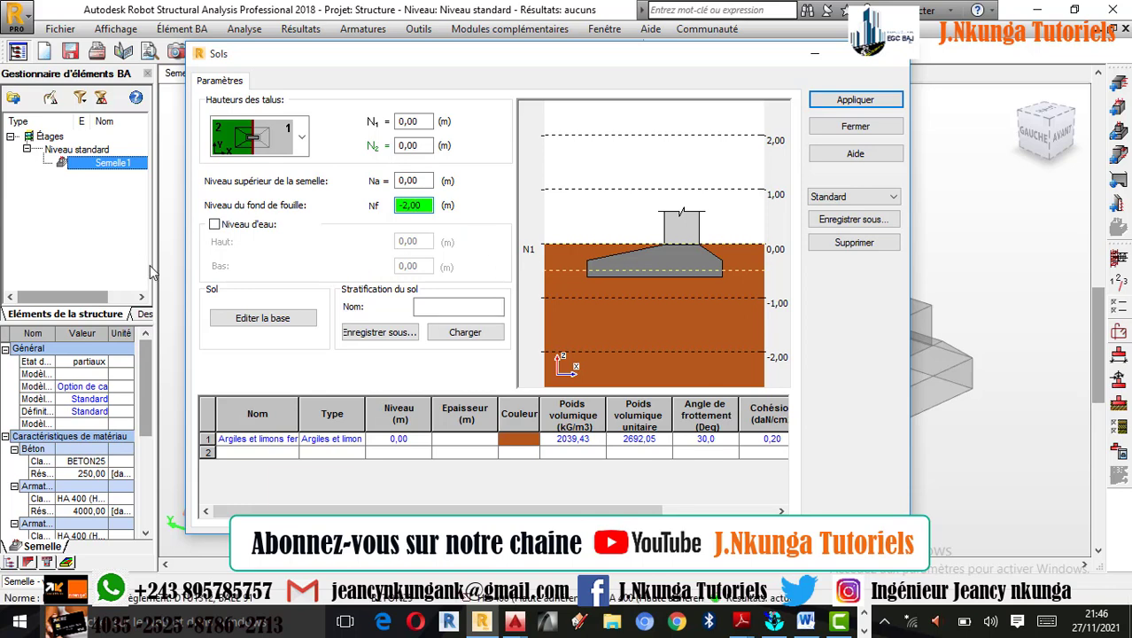
{"action": "left_click", "coordinate": [217, 227]}
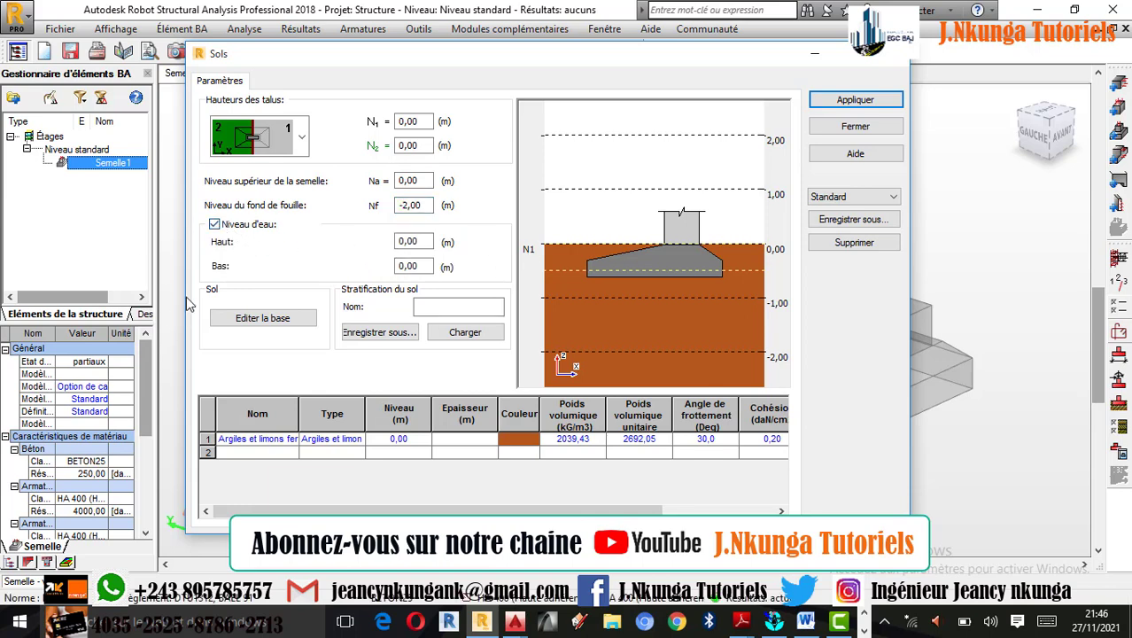
{"action": "left_click", "coordinate": [407, 243]}
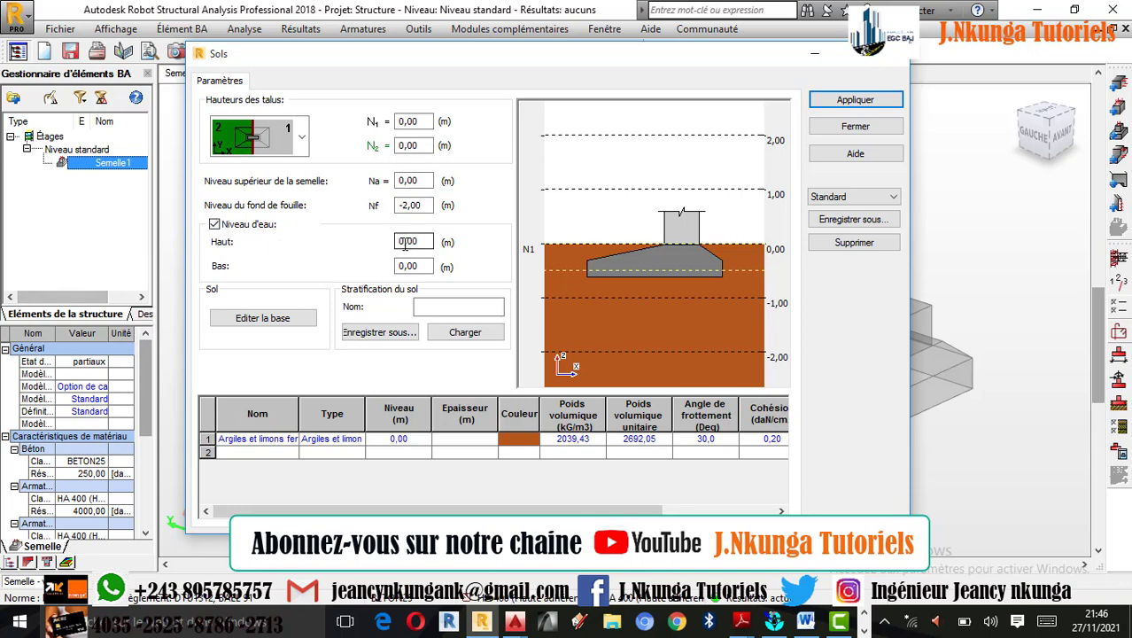
{"action": "double_click", "coordinate": [405, 243]}
{"action": "key", "text": "BackSpace"}
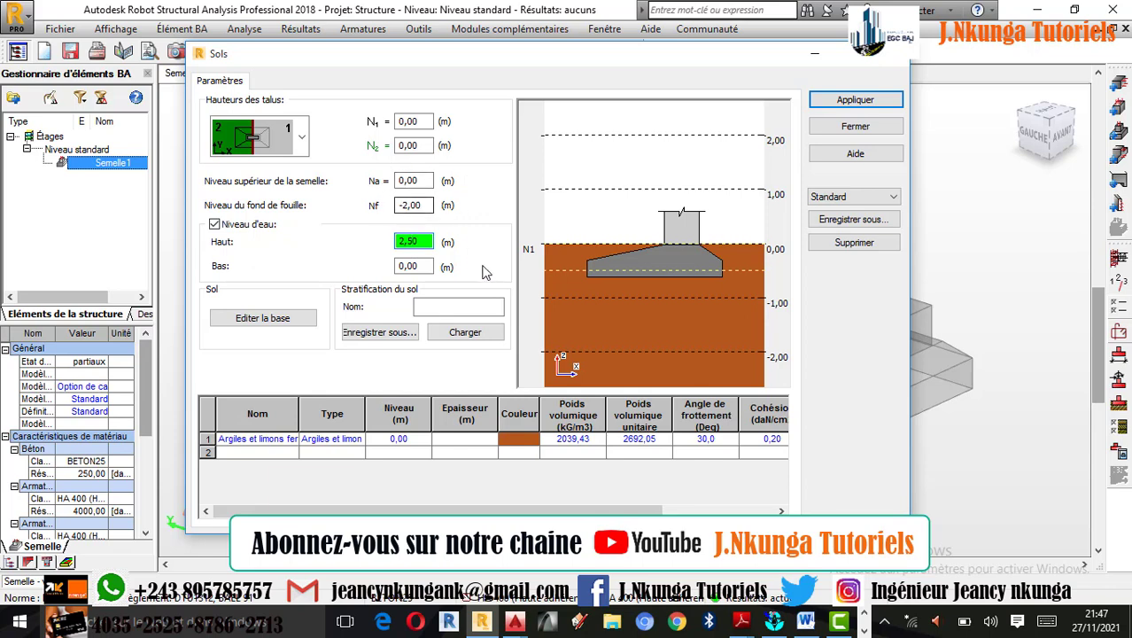
{"action": "left_click", "coordinate": [404, 268]}
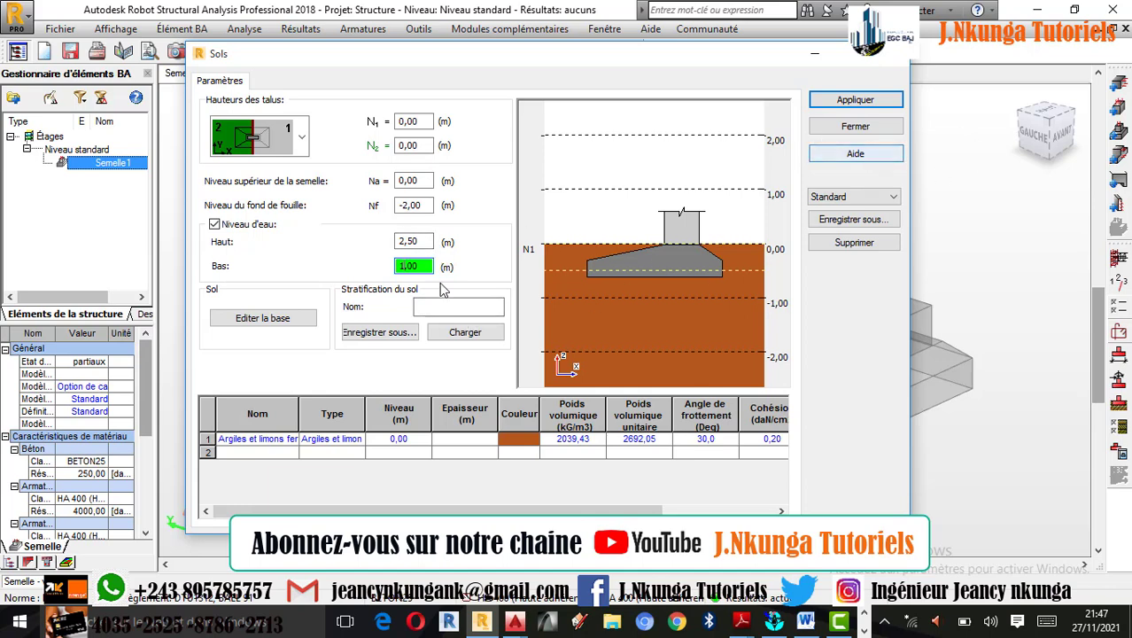
Step: Widen the name column of the soil layer table and set the first layer to Sables et graves lâches
{"action": "left_click_drag", "start_coordinate": [299, 415], "coordinate": [329, 414]}
{"action": "left_click", "coordinate": [312, 438]}
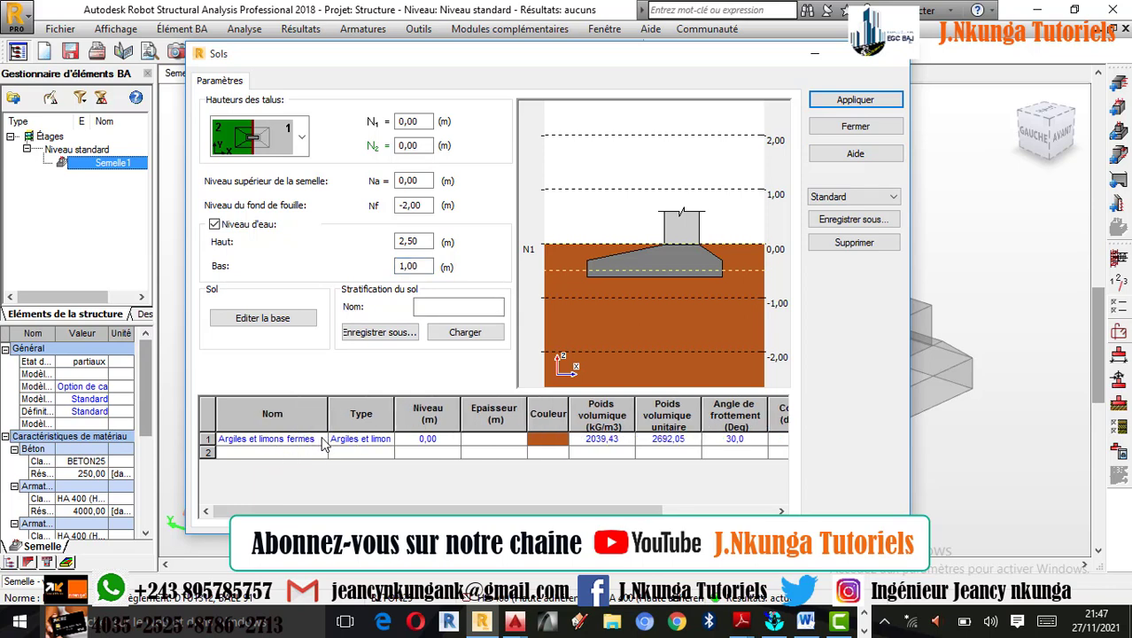
{"action": "left_click", "coordinate": [320, 440]}
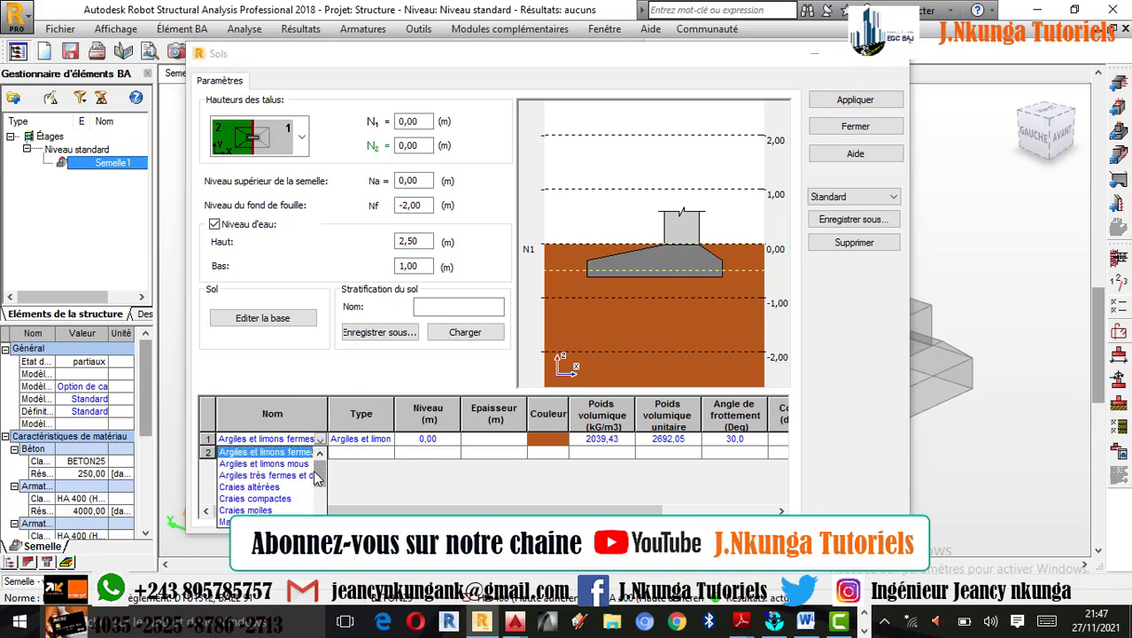
{"action": "left_click_drag", "start_coordinate": [317, 479], "coordinate": [318, 505]}
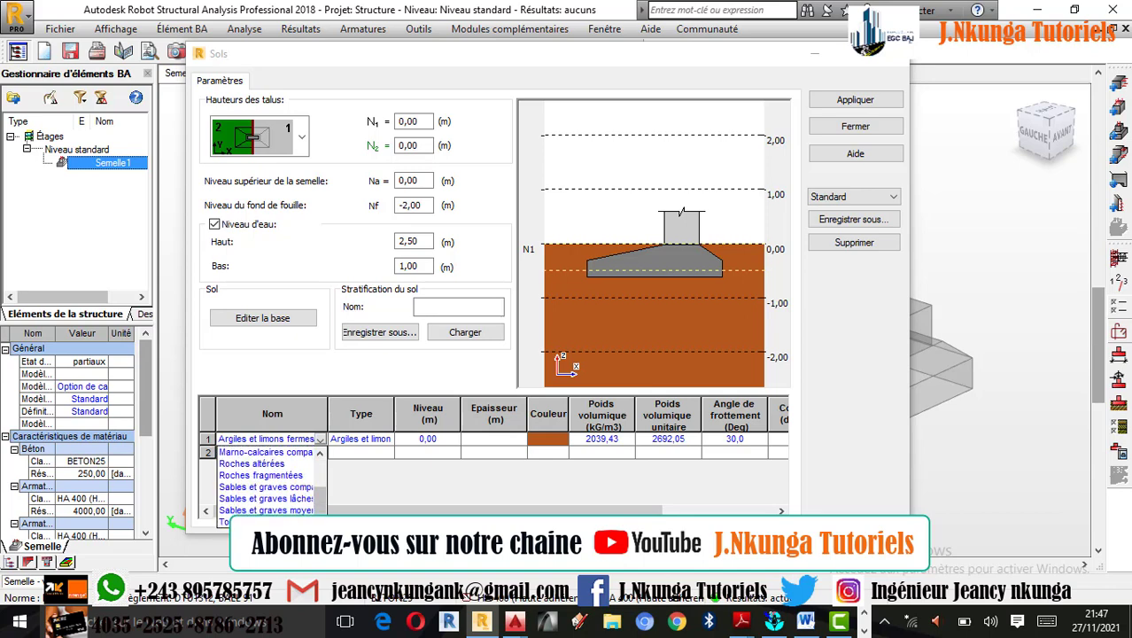
{"action": "left_click", "coordinate": [285, 499]}
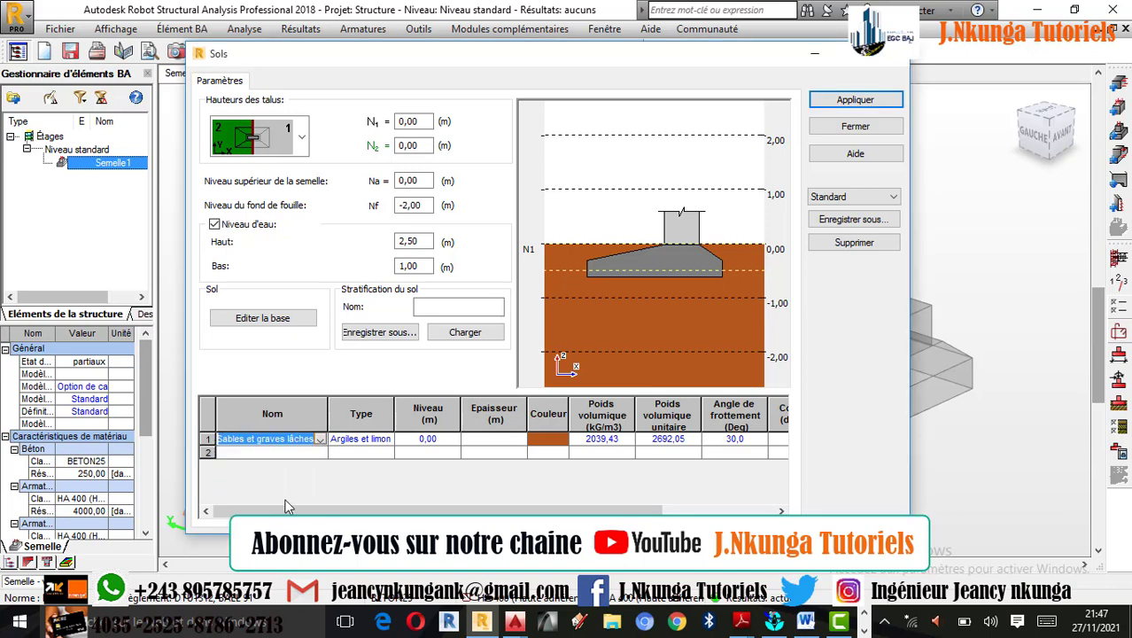
Step: Add Argiles et limons mous as the second soil layer and Argiles très fermes et dures as the third
{"action": "left_click", "coordinate": [321, 453]}
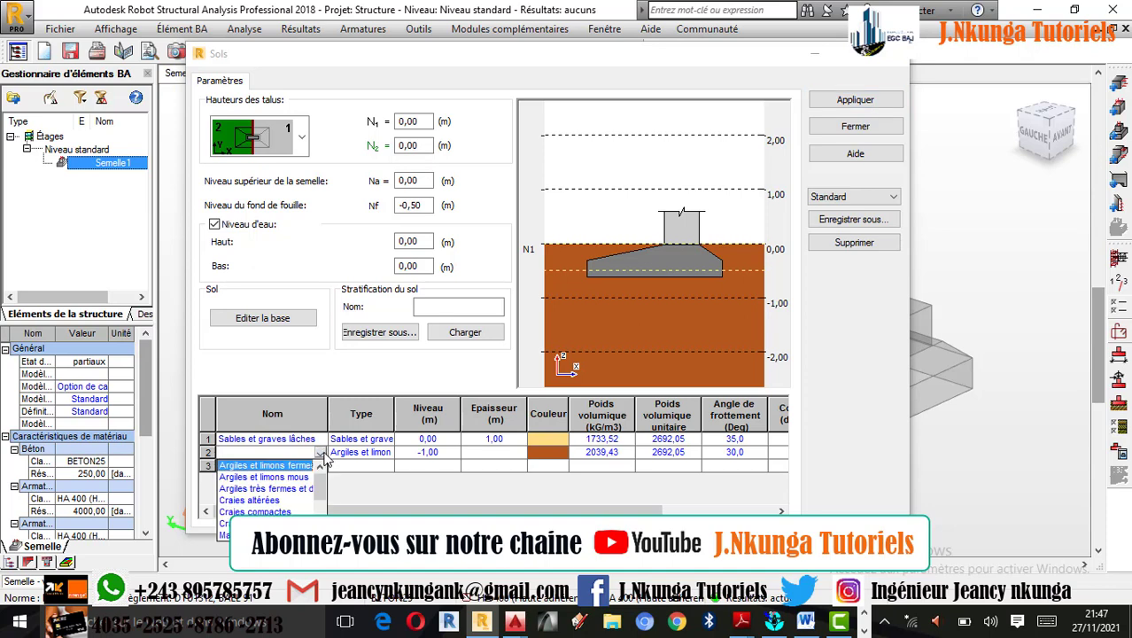
{"action": "left_click", "coordinate": [285, 476]}
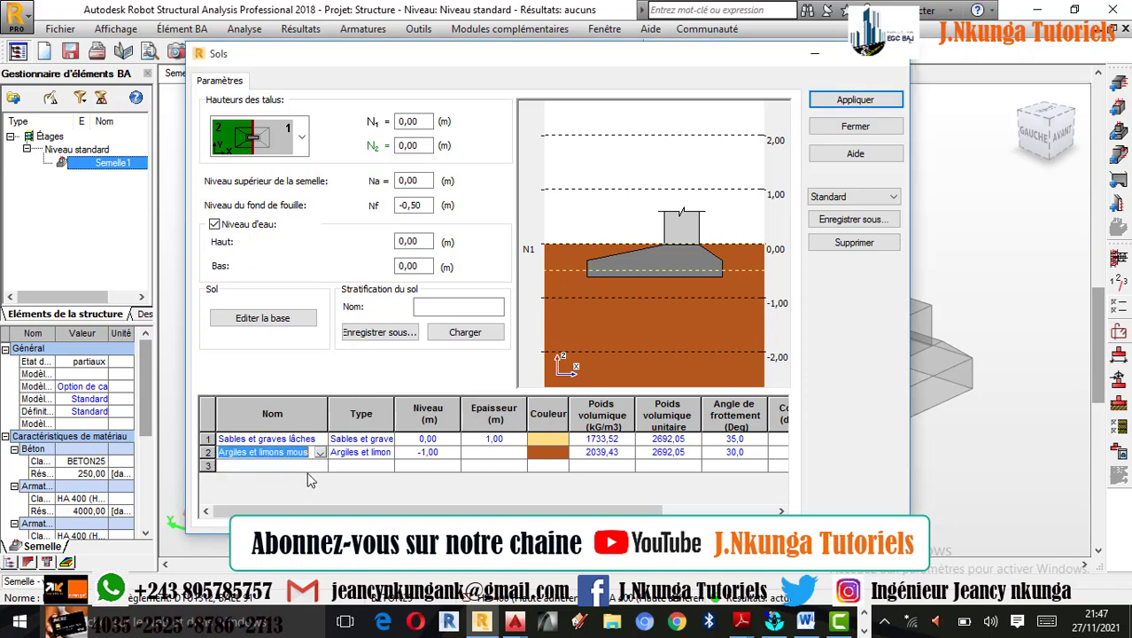
{"action": "left_click", "coordinate": [320, 466]}
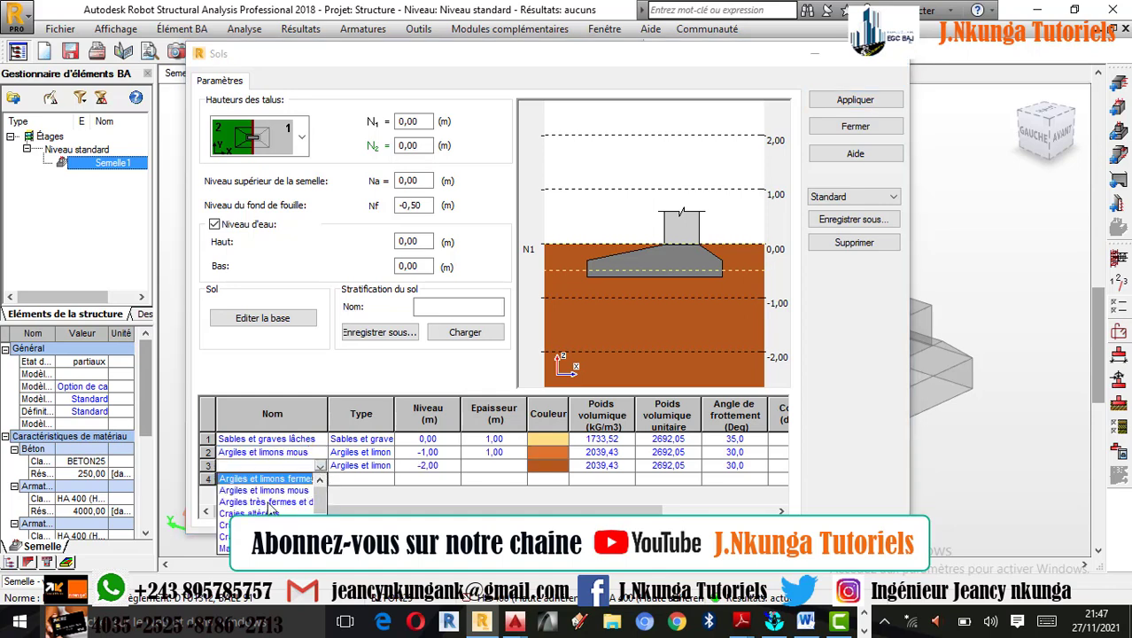
{"action": "left_click", "coordinate": [266, 502]}
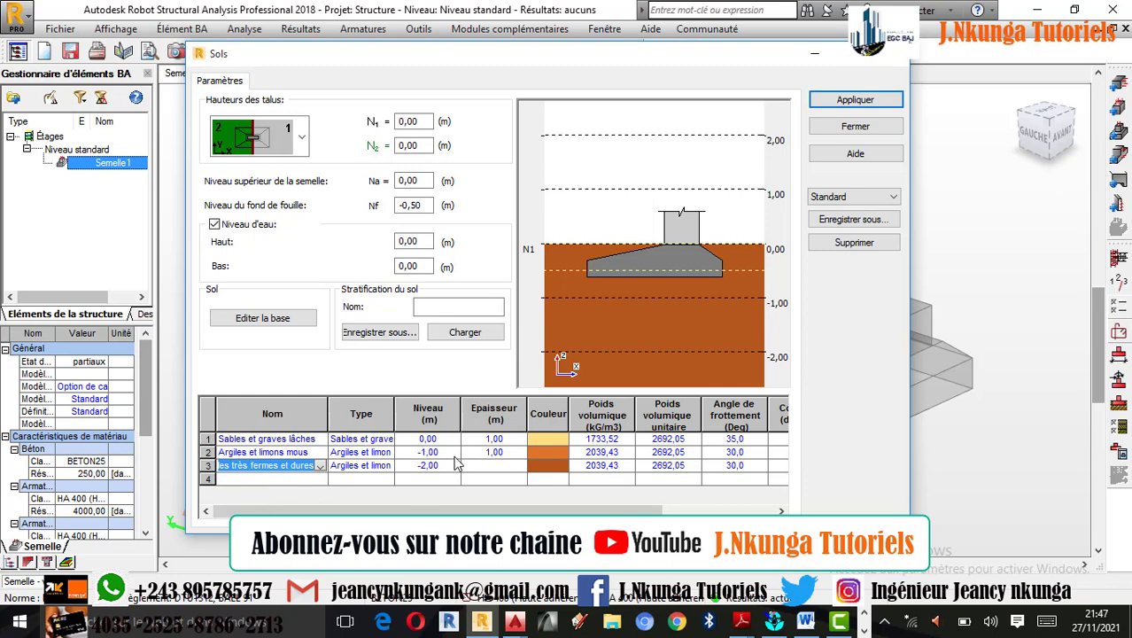
Step: Set the thickness of the Argiles et limons mous layer to 2,00 m
{"action": "left_click", "coordinate": [493, 454]}
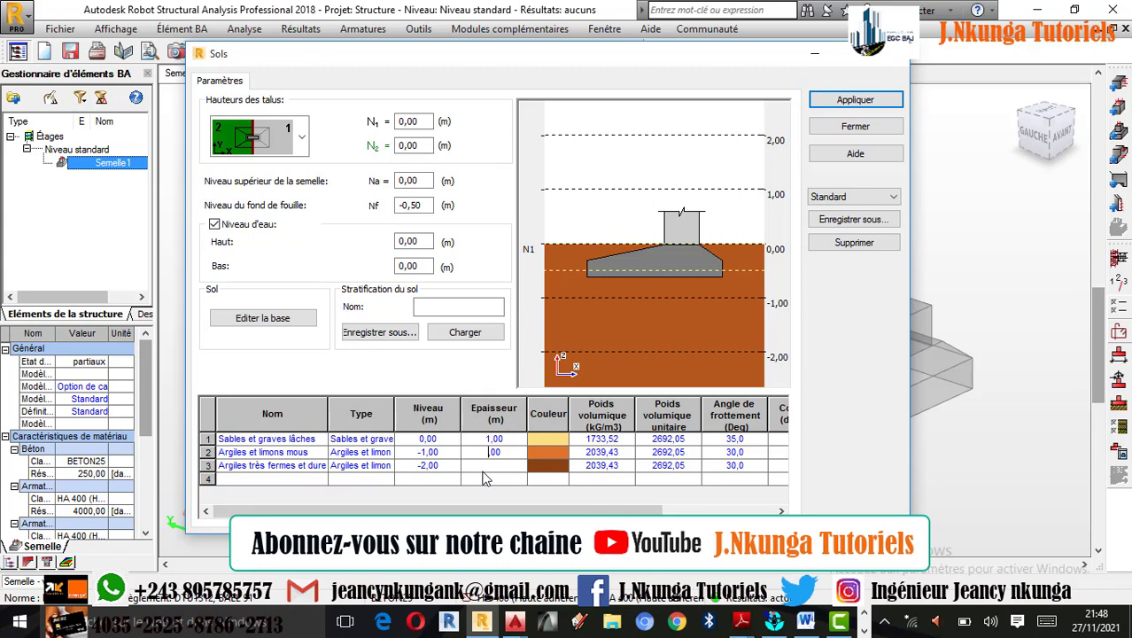
{"action": "type", "text": "2"}
{"action": "key", "text": "Return"}
Step: Try a level of 1,00 m for the Sables et graves lâches layer and restore it to 0,00 m
{"action": "left_click", "coordinate": [425, 440]}
{"action": "key", "text": "BackSpace"}
{"action": "key", "text": "BackSpace"}
{"action": "type", "text": "1,"}
{"action": "key", "text": "Return"}
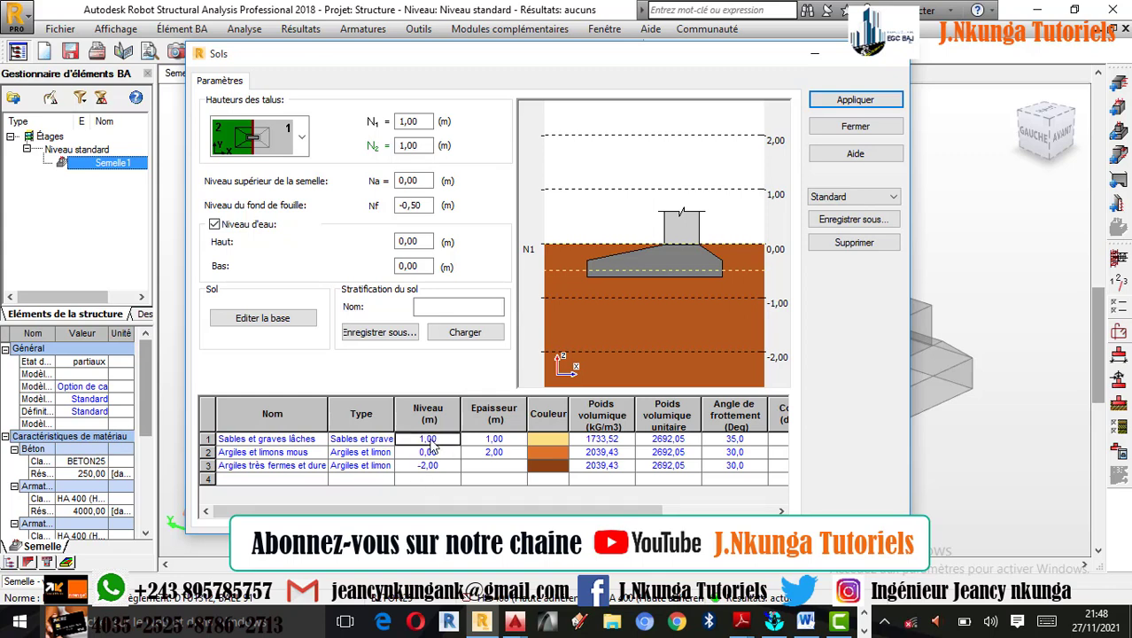
{"action": "left_click", "coordinate": [427, 439]}
{"action": "key", "text": "BackSpace"}
{"action": "type", "text": "0"}
{"action": "key", "text": "Return"}
Step: Set the excavation bottom level Nf to -2,00 m and the water levels to 2,50 m high and 1,00 m low, and apply the soil settings
{"action": "left_click", "coordinate": [406, 181]}
{"action": "double_click", "coordinate": [406, 181]}
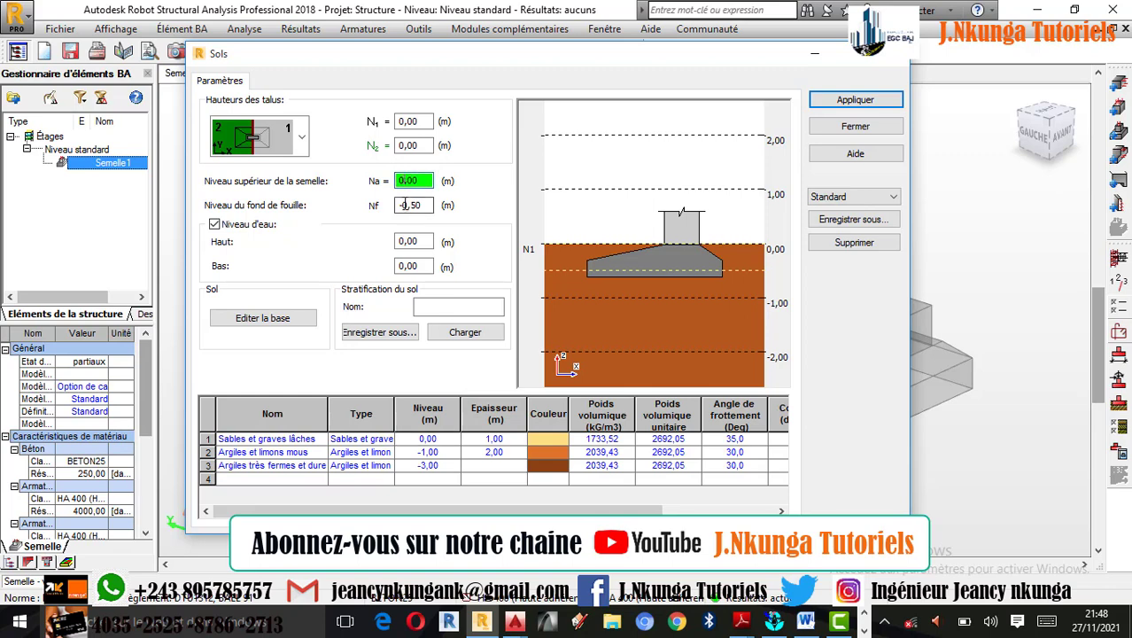
{"action": "double_click", "coordinate": [409, 205]}
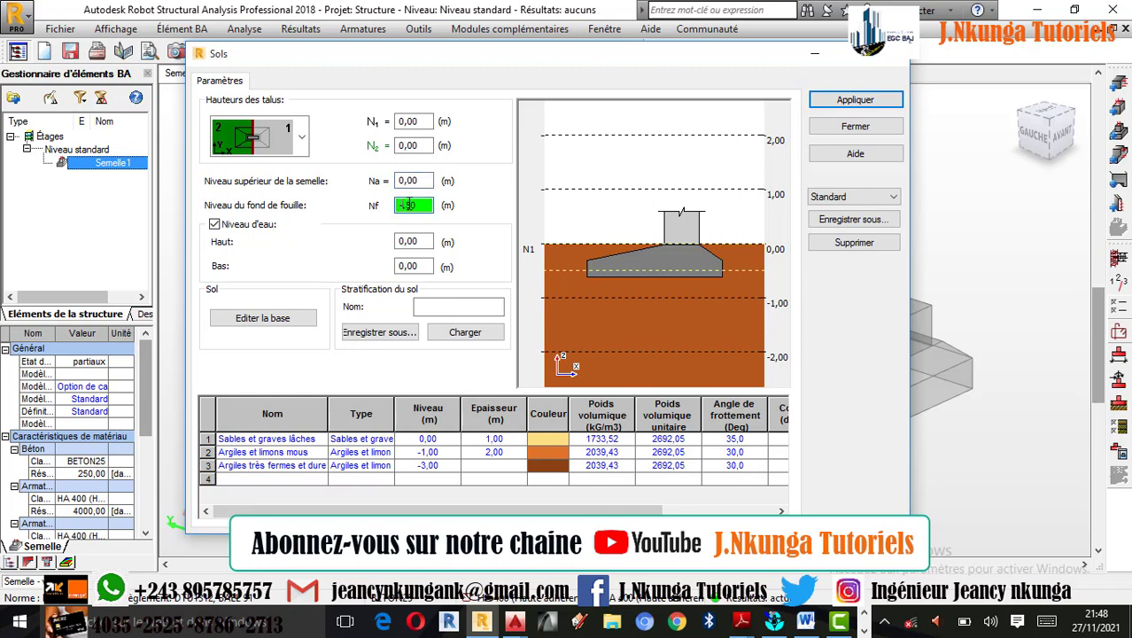
{"action": "type", "text": "-2,50"}
{"action": "double_click", "coordinate": [407, 243]}
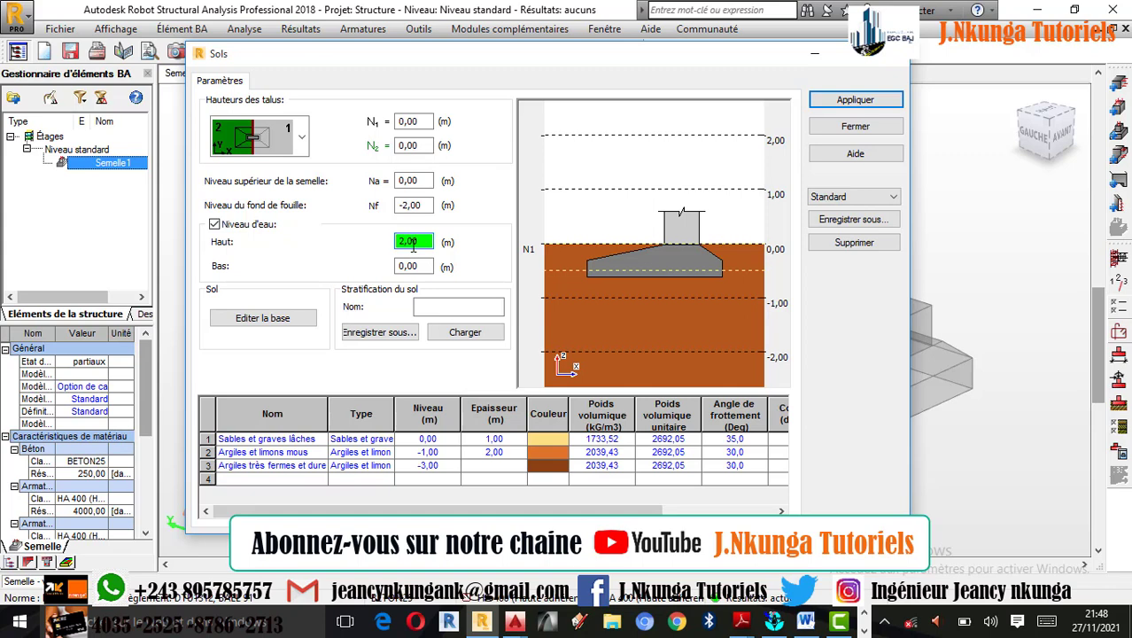
{"action": "double_click", "coordinate": [406, 266]}
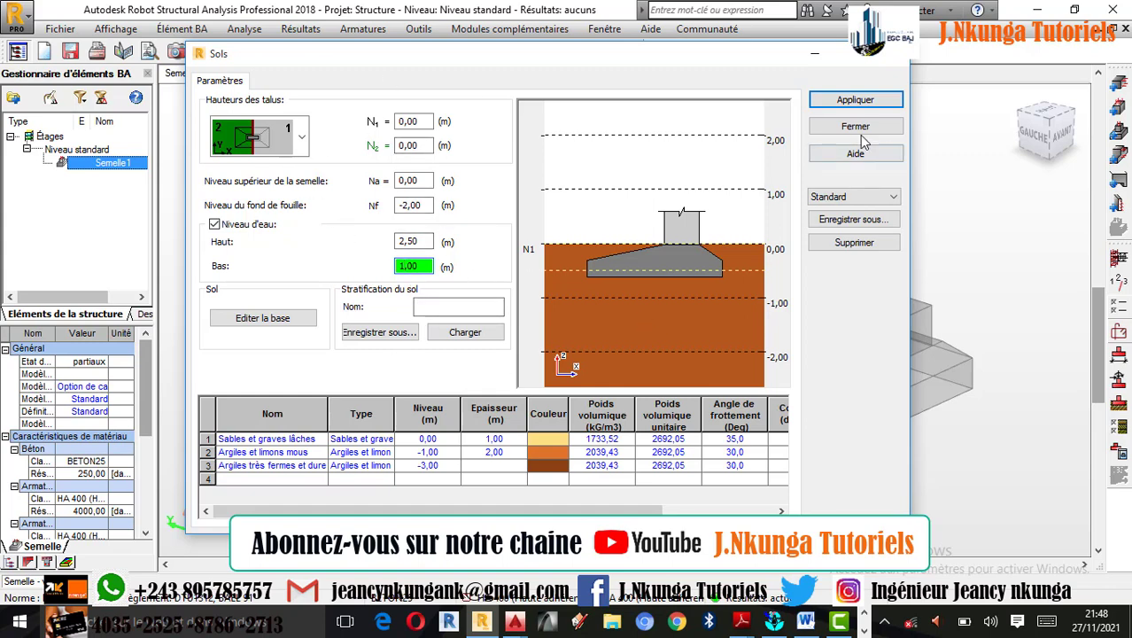
{"action": "left_click", "coordinate": [846, 100]}
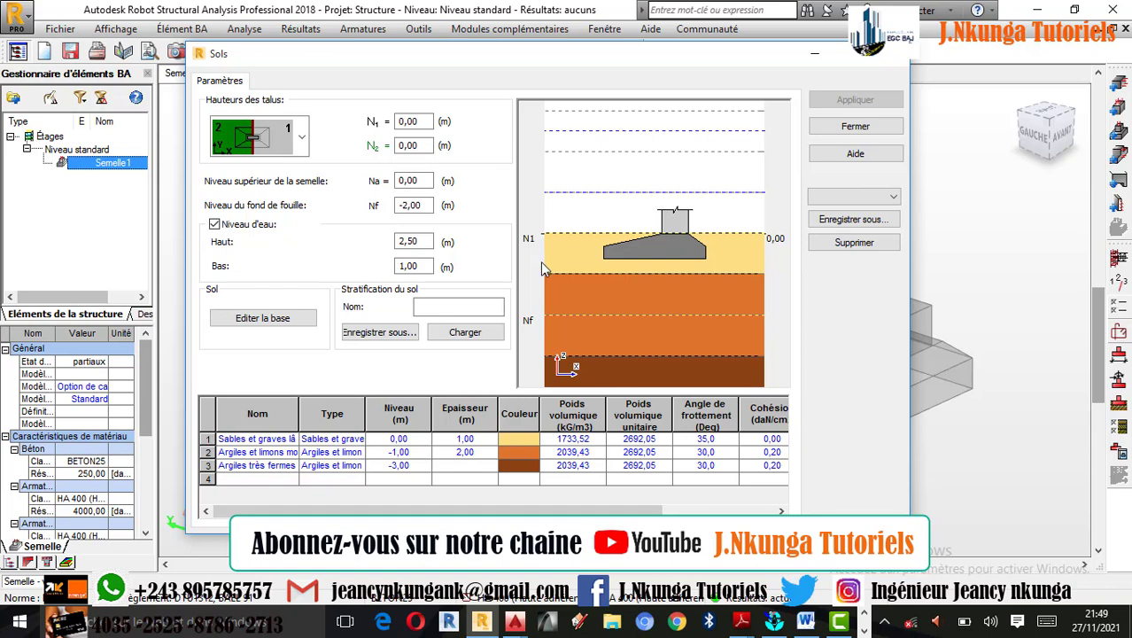
Step: Try an excavation bottom level Nf of -1,00 m and restore it to -2,00 m, applying each value
{"action": "double_click", "coordinate": [410, 205]}
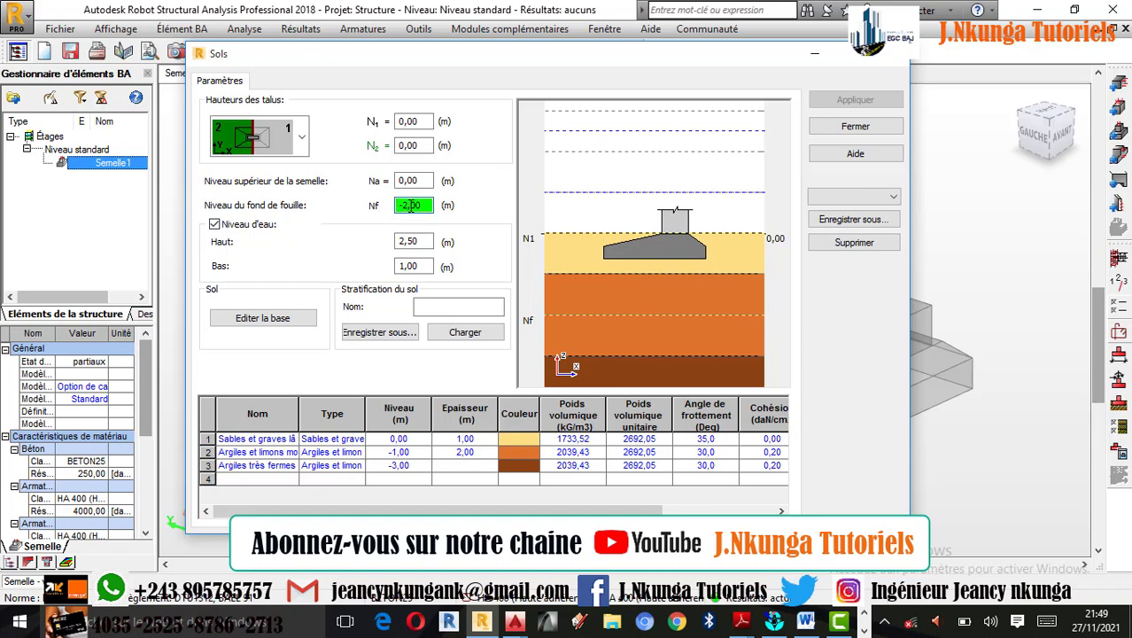
{"action": "type", "text": "-4,00"}
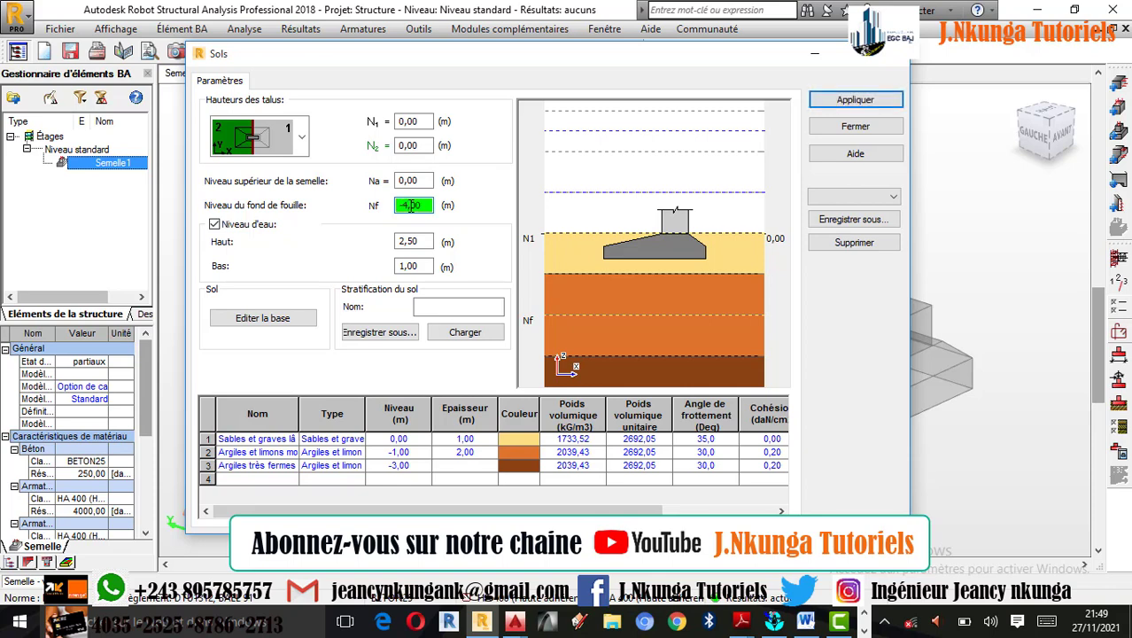
{"action": "left_click", "coordinate": [868, 101]}
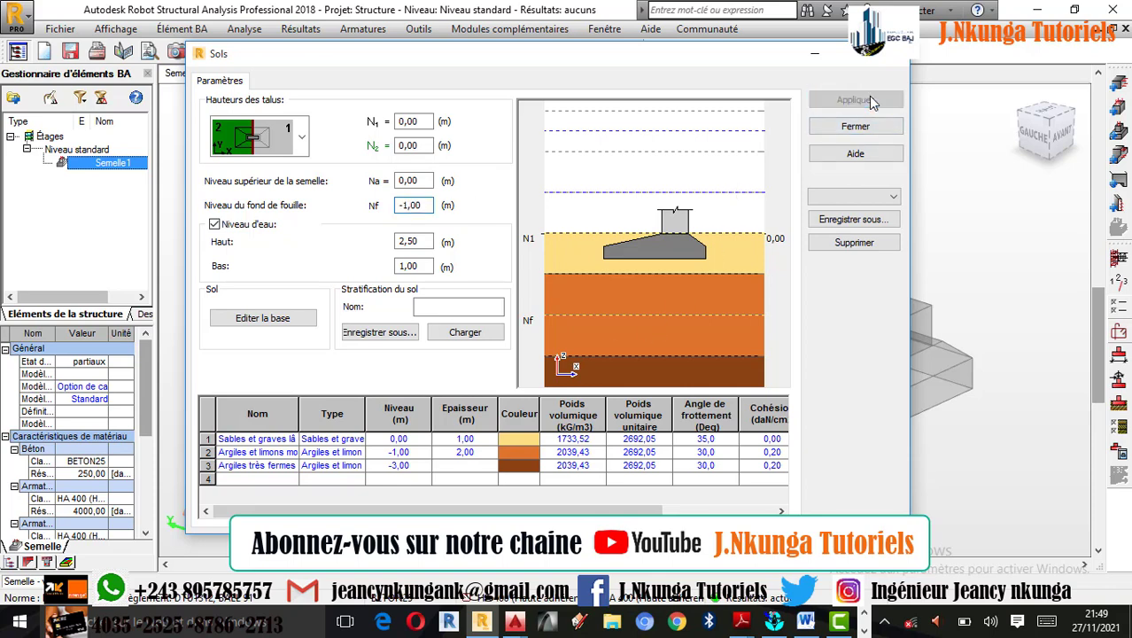
{"action": "double_click", "coordinate": [408, 205]}
{"action": "type", "text": "-2,00"}
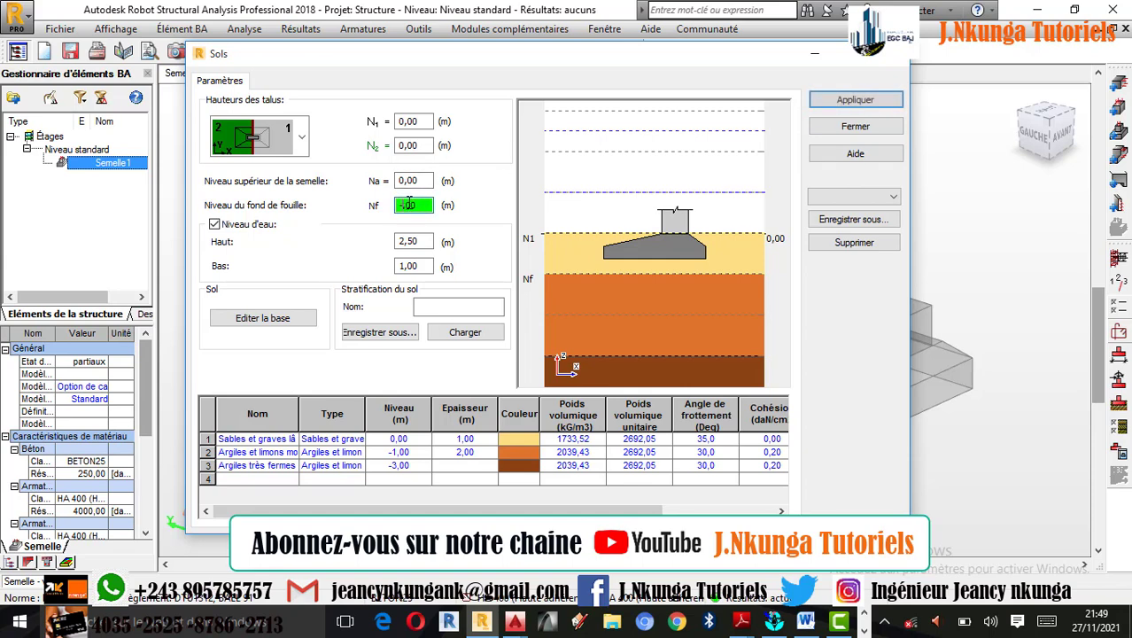
{"action": "left_click", "coordinate": [855, 101]}
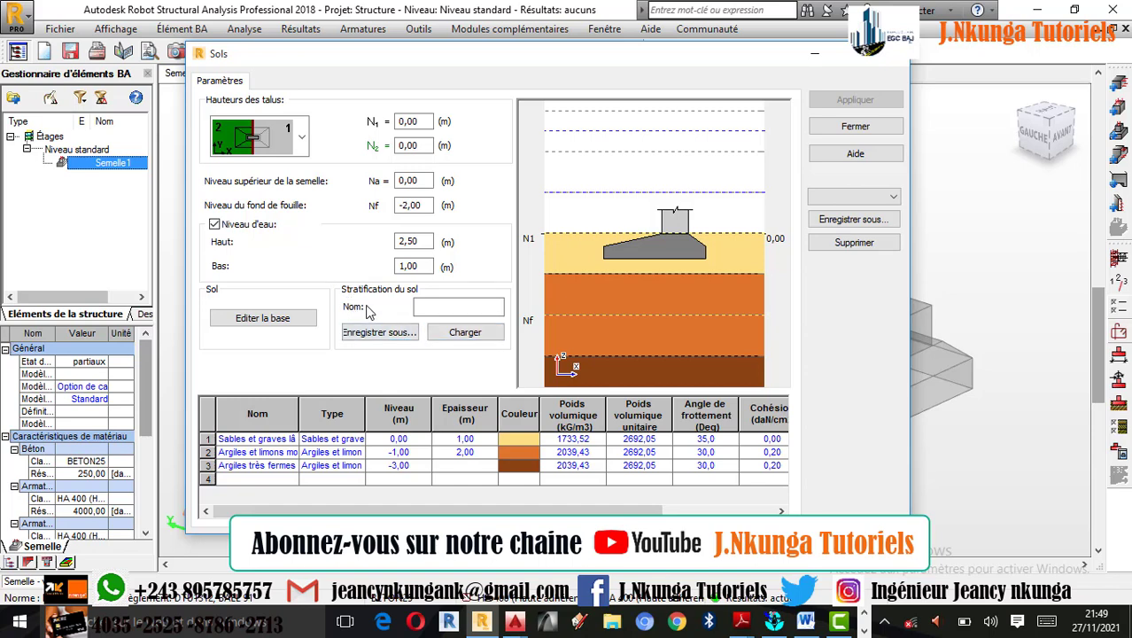
{"action": "left_click", "coordinate": [436, 310]}
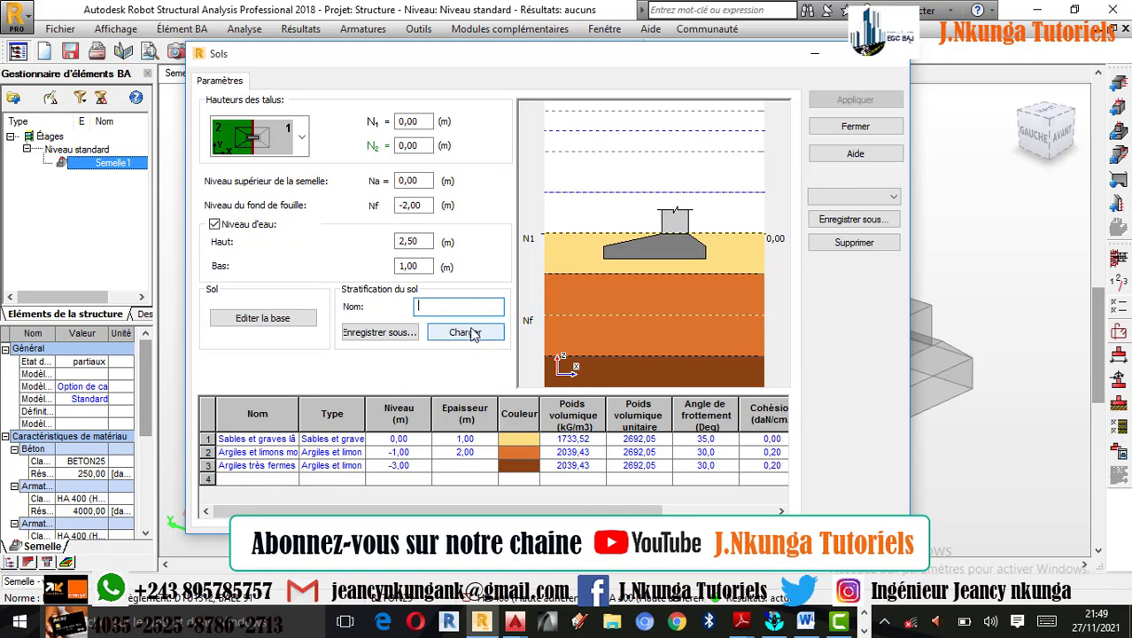
{"action": "left_click", "coordinate": [467, 333]}
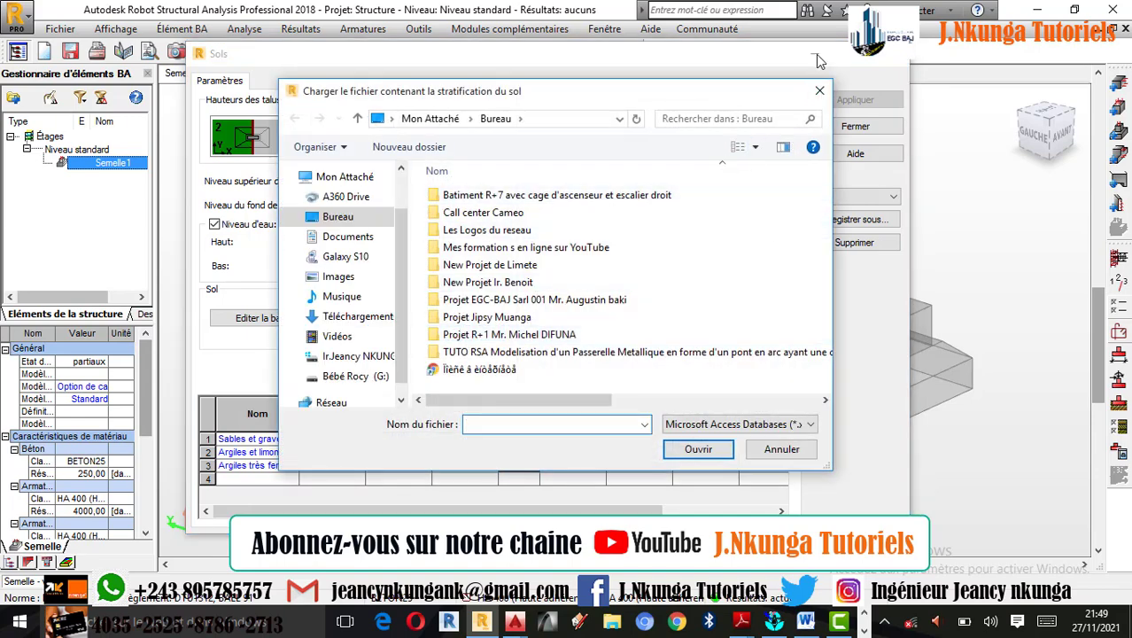
{"action": "left_click", "coordinate": [820, 90]}
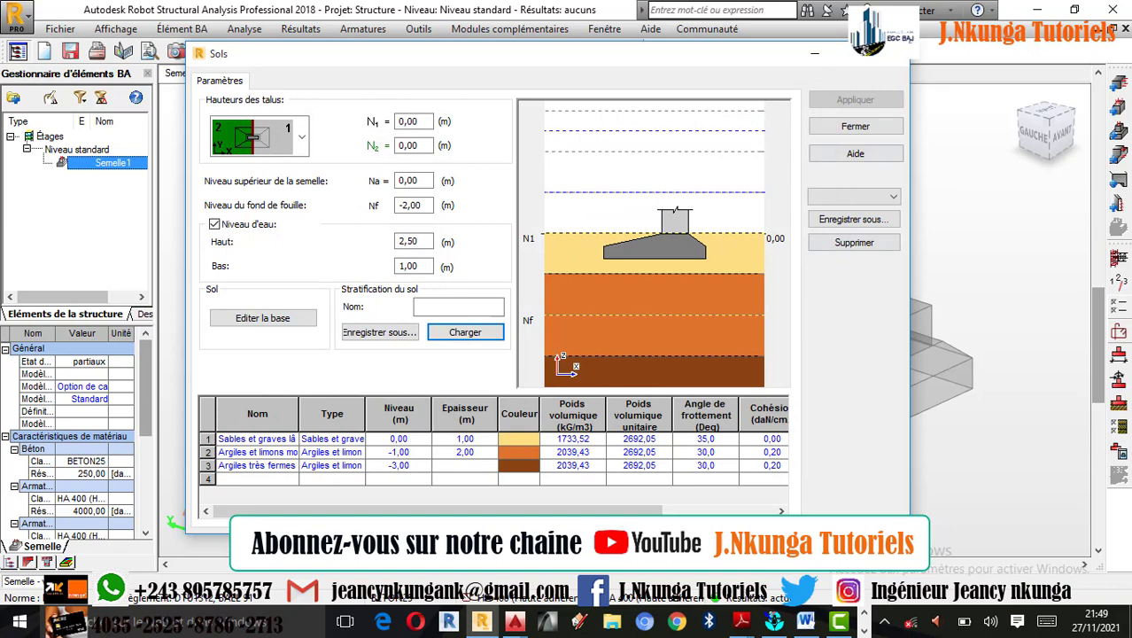
Step: Close the soil definition and set the sliding and overturning safety coefficients to 1,25 in the DTU 13.12 geotechnical options
{"action": "left_click", "coordinate": [889, 55]}
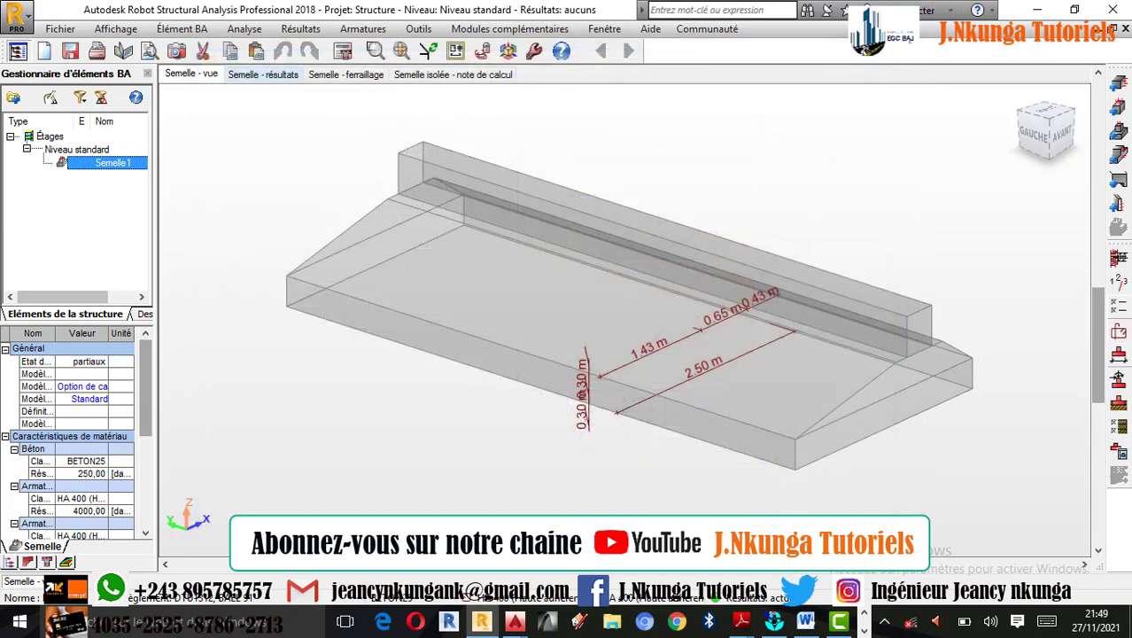
{"action": "left_click", "coordinate": [1124, 432]}
{"action": "double_click", "coordinate": [560, 293]}
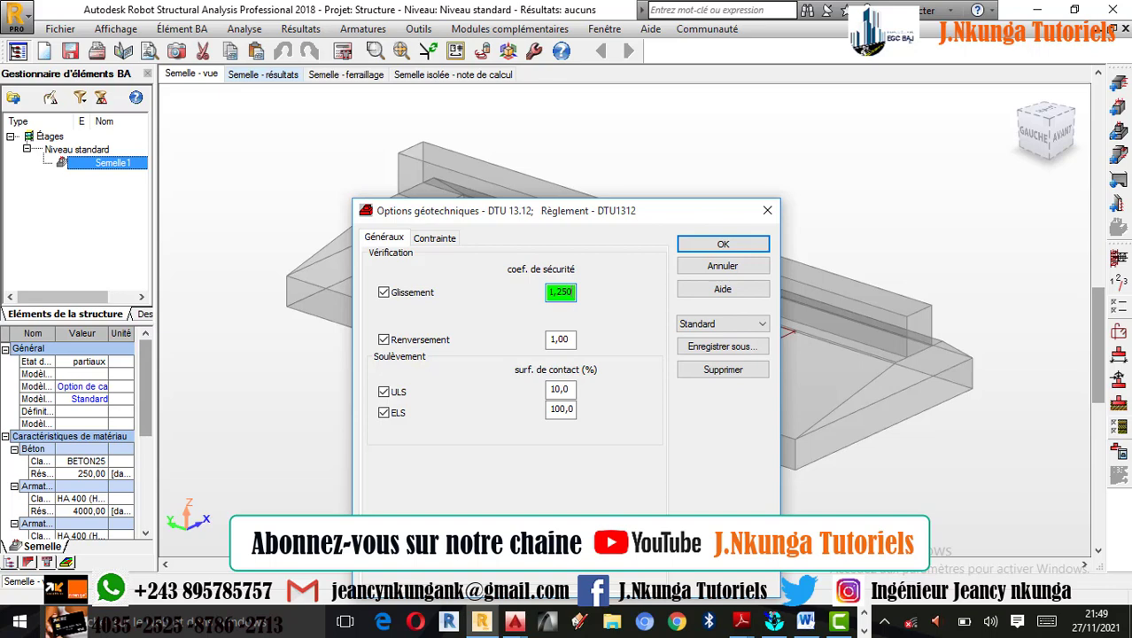
{"action": "left_click", "coordinate": [569, 340]}
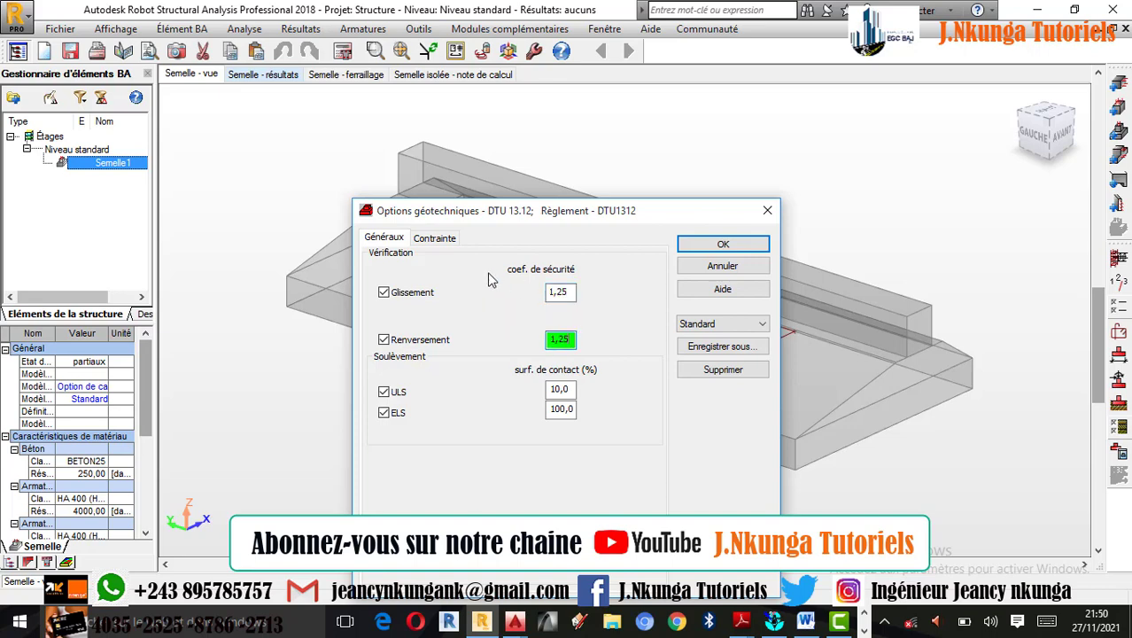
Step: Choose Laboratoire as the soil stress calculation method and confirm the geotechnical options
{"action": "left_click", "coordinate": [437, 240]}
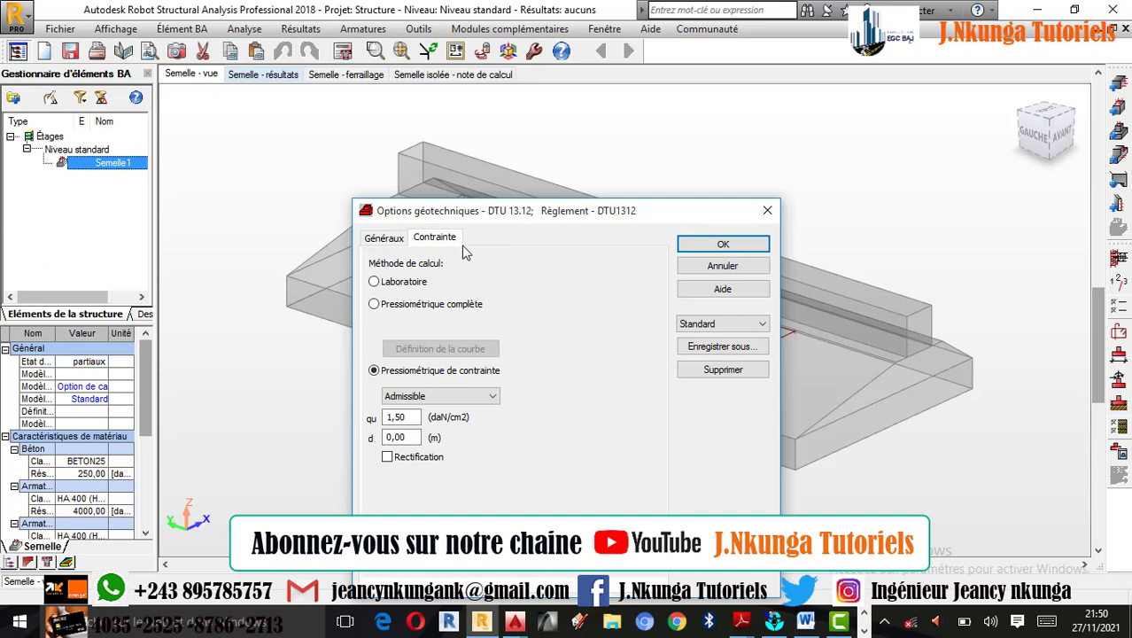
{"action": "left_click", "coordinate": [397, 283]}
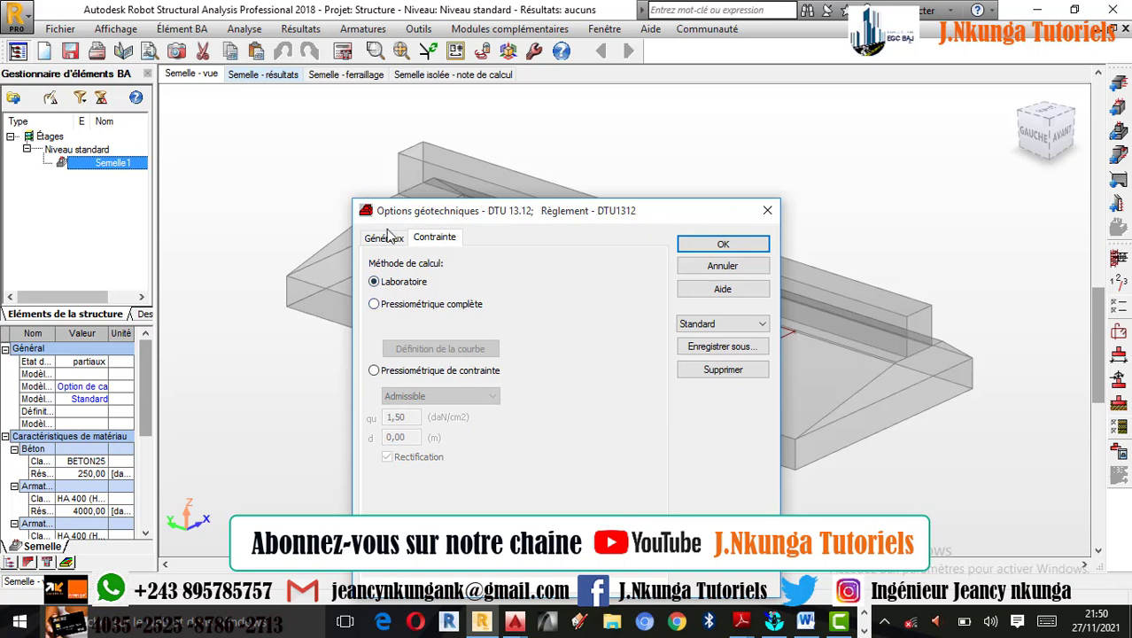
{"action": "left_click", "coordinate": [723, 244]}
{"action": "scroll", "coordinate": [759, 293], "scroll_direction": "down", "scroll_amount": 2}
{"action": "scroll", "coordinate": [714, 286], "scroll_direction": "up", "scroll_amount": 3}
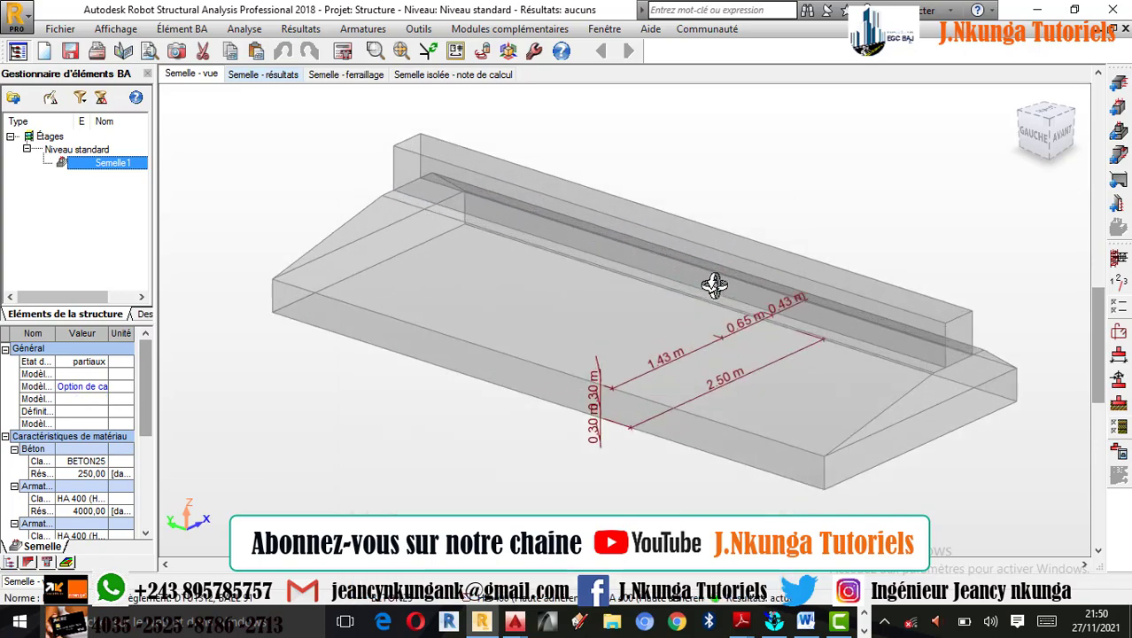
{"action": "middle_click_drag", "start_coordinate": [685, 296], "coordinate": [637, 329], "text": "shift"}
{"action": "middle_click_drag", "start_coordinate": [768, 364], "coordinate": [740, 372], "text": "shift"}
{"action": "scroll", "coordinate": [654, 359], "scroll_direction": "down", "scroll_amount": 2}
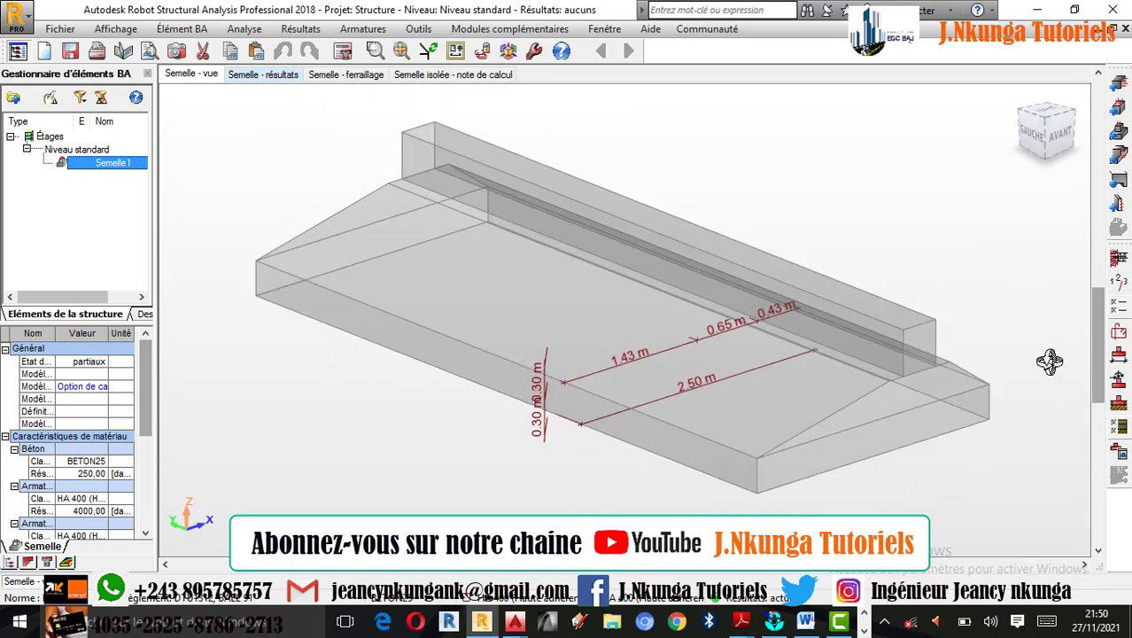